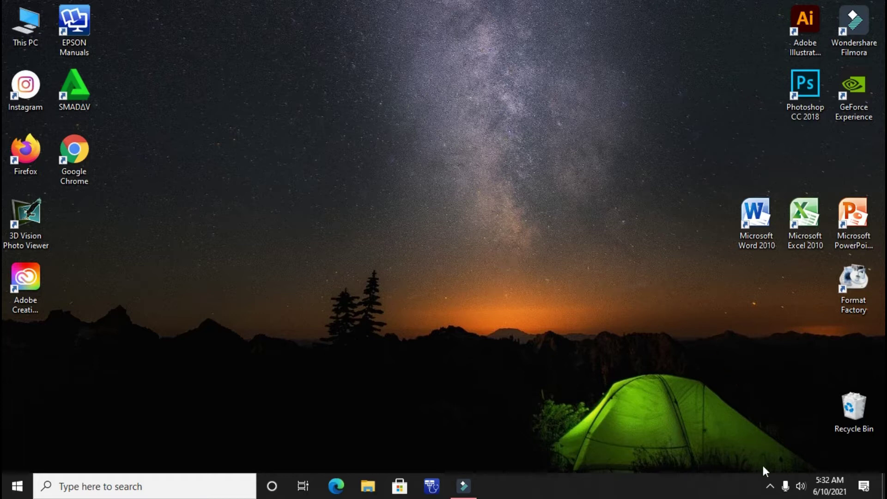
Step: Disable the Smadav antivirus protection until the next restart (Nonaktifkan Proteksi, Sampai Restart)
left_click(769, 487)
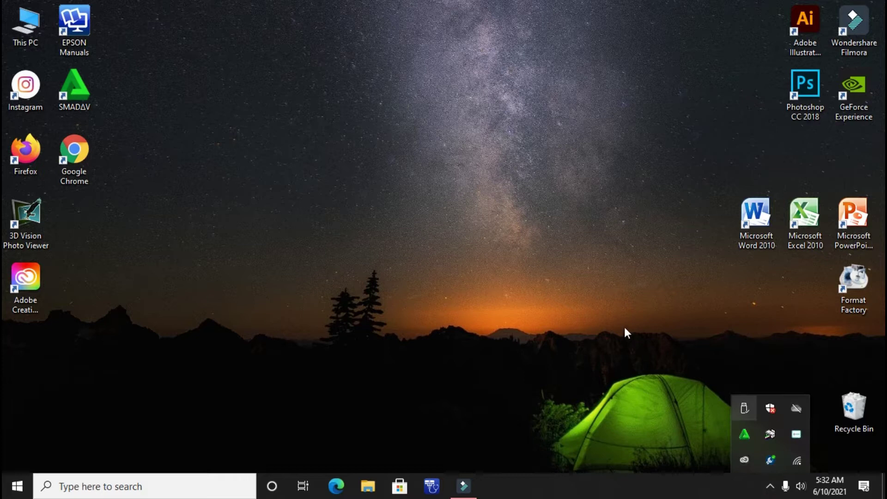
right_click(740, 436)
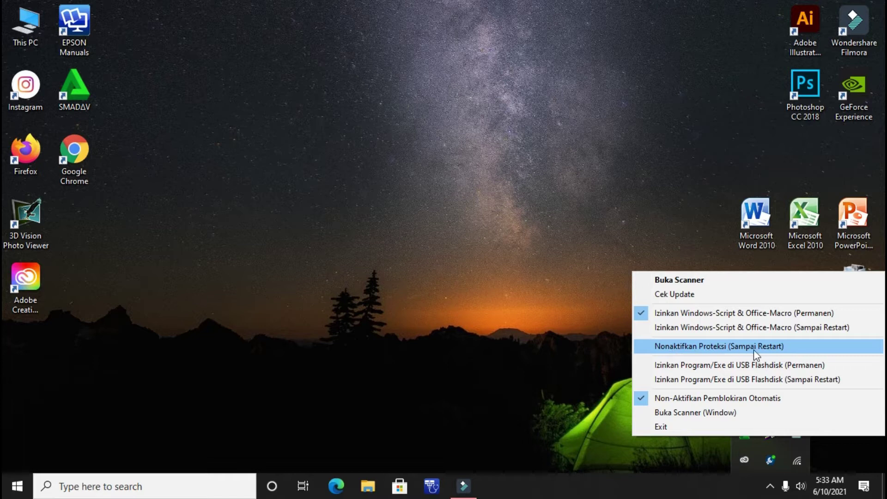
left_click(685, 354)
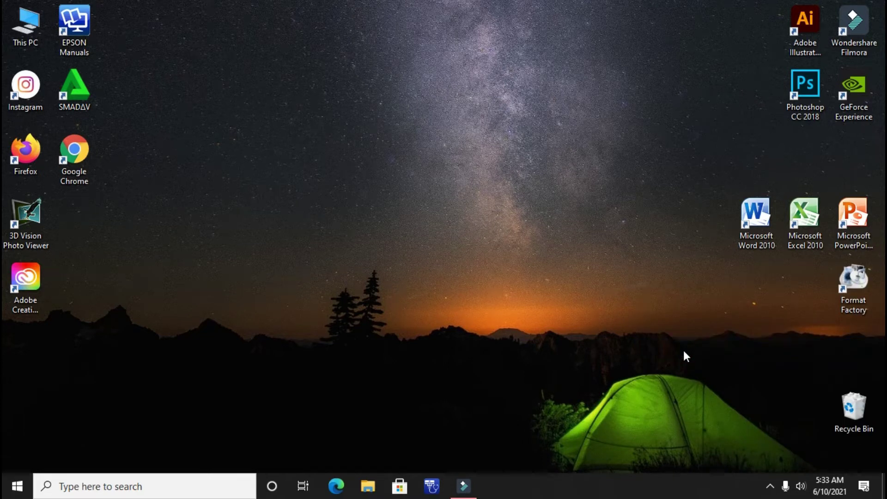
Step: Open Windows Security, maximize its window and show the Virus & threat protection page
left_click(766, 486)
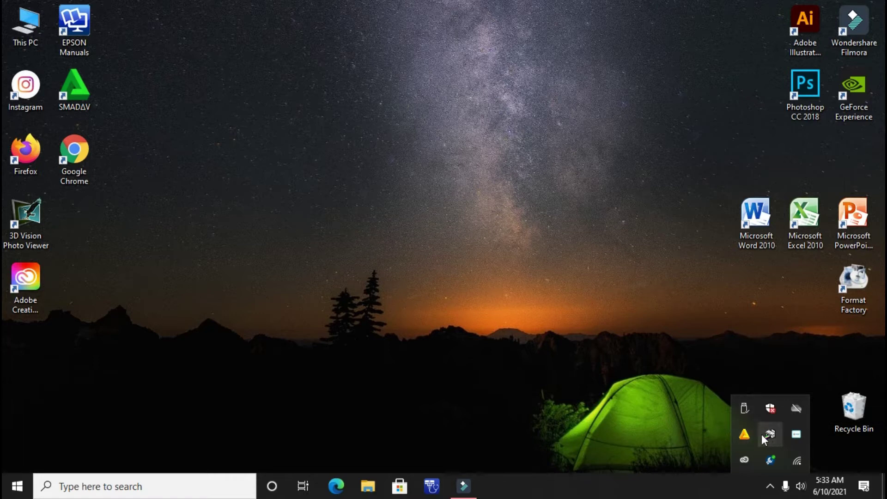
left_click(769, 407)
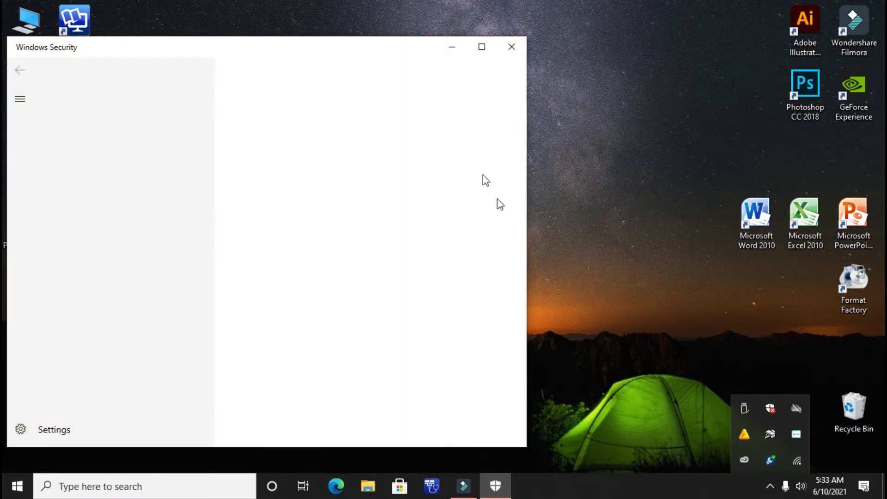
left_click_drag(373, 58, 546, 25)
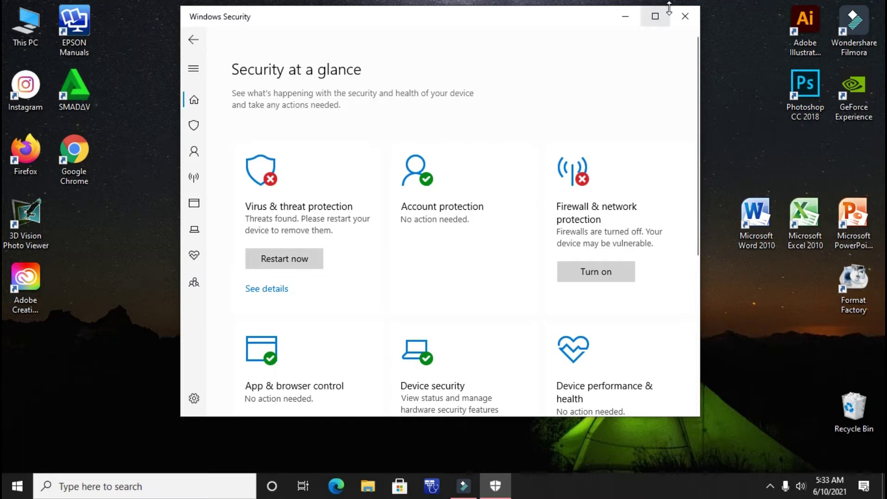
left_click_drag(503, 18, 484, 23)
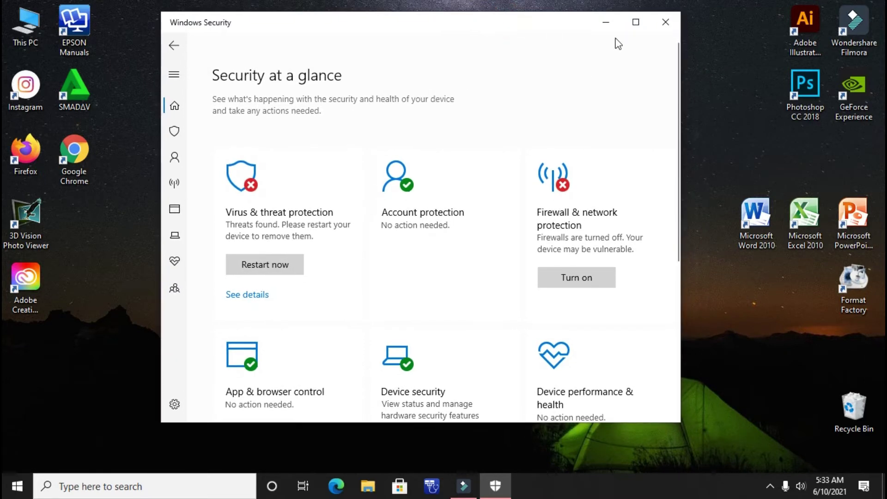
left_click(637, 28)
left_click(278, 204)
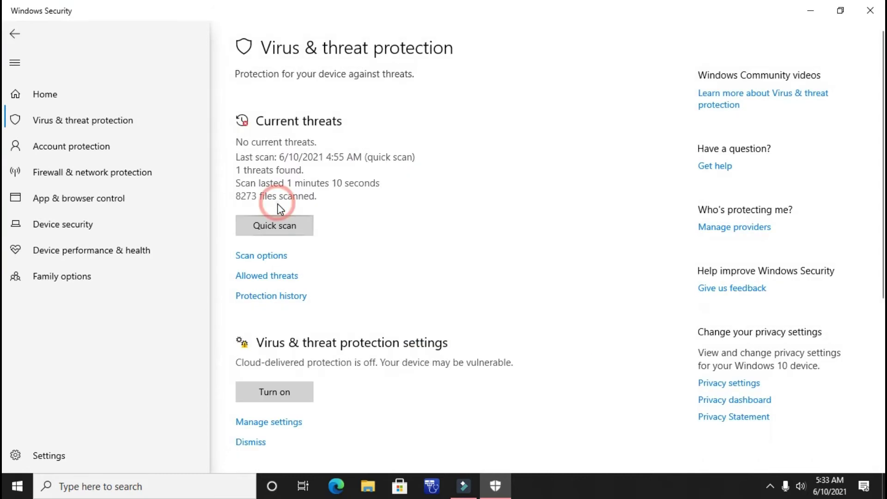
Step: Turn off Real-time protection in the Virus & threat protection settings
scroll(284, 217, "down", 3)
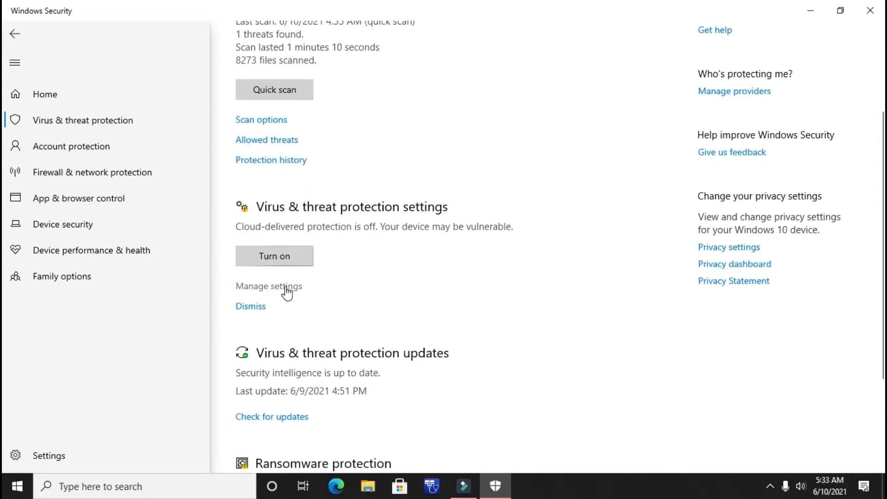
scroll(301, 187, "up", 3)
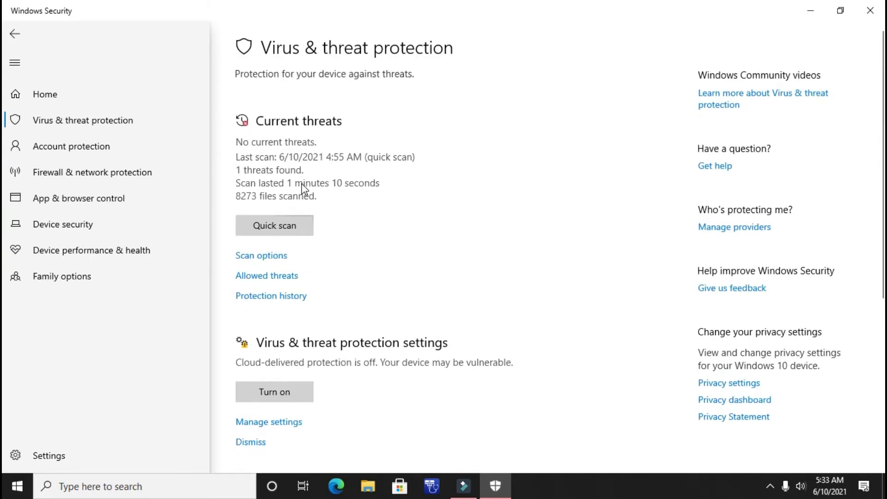
scroll(358, 301, "down", 2)
scroll(405, 254, "down", 3)
scroll(379, 271, "up", 5)
scroll(379, 271, "down", 2)
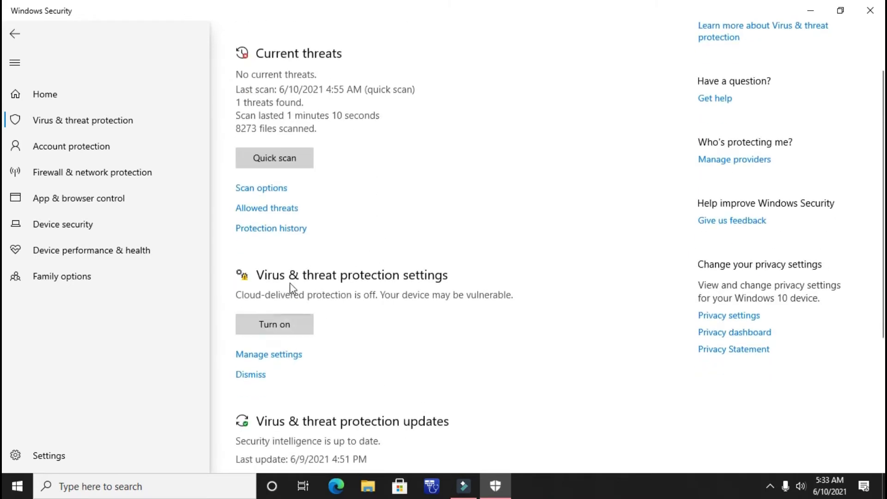
left_click(268, 355)
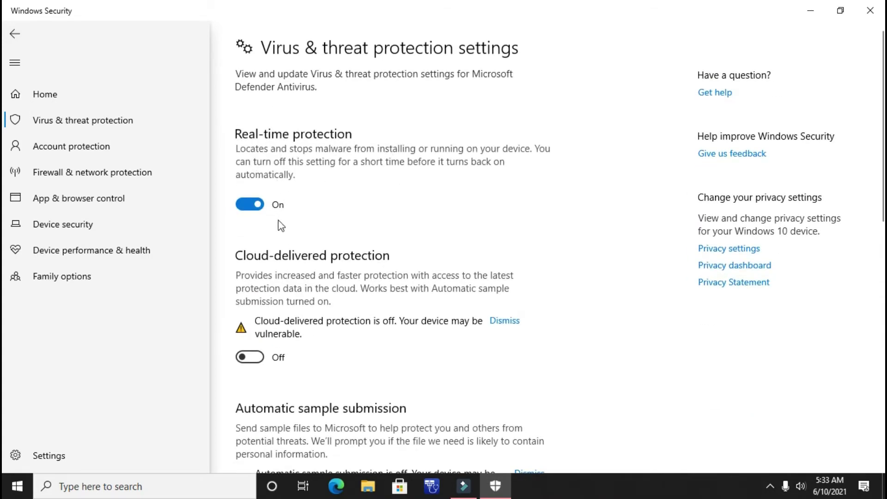
left_click(249, 210)
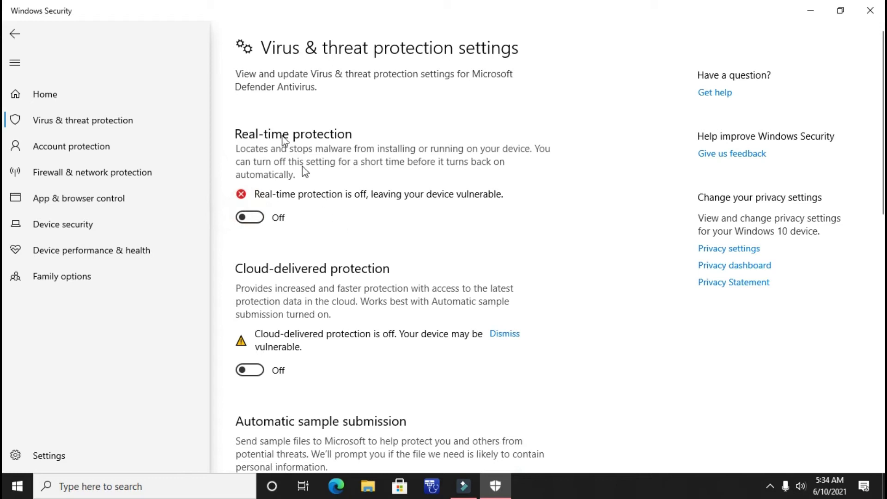
scroll(368, 277, "down", 10)
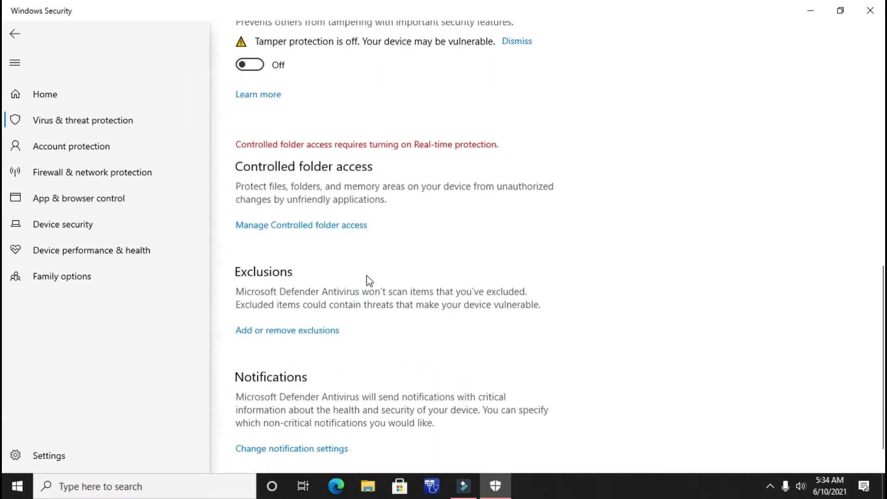
scroll(368, 277, "up", 10)
Step: Review the scan options, select Microsoft Defender Offline scan without starting it, and close Windows Security
left_click(15, 35)
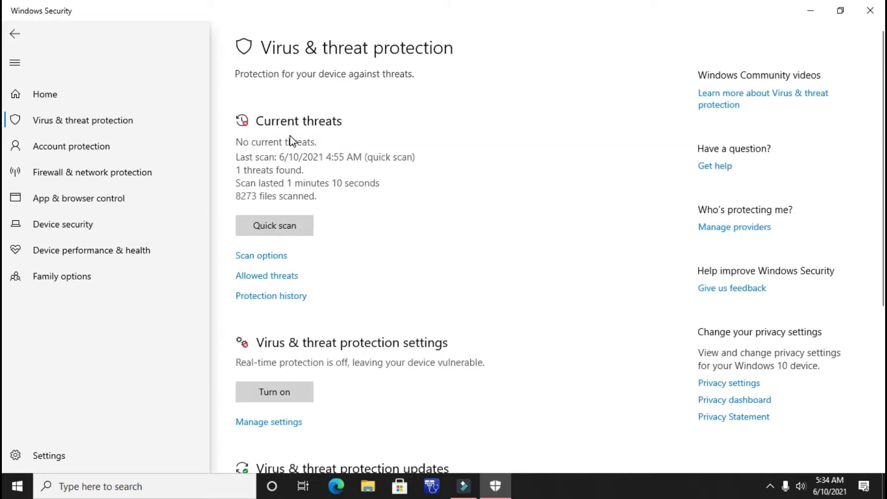
left_click(264, 255)
scroll(305, 265, "down", 3)
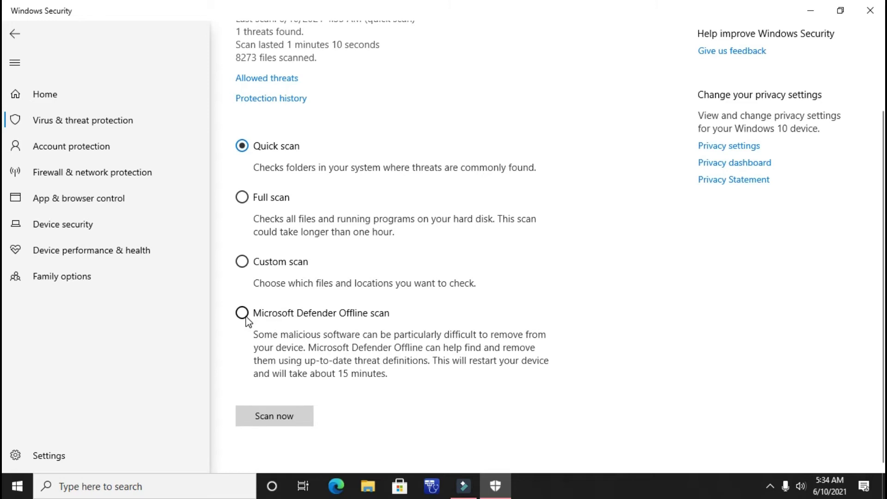
left_click(242, 314)
left_click(17, 39)
left_click(882, 18)
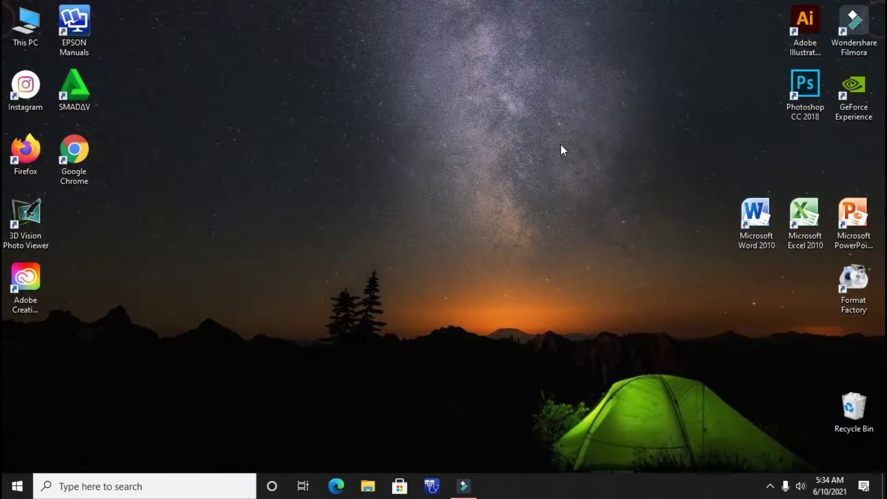
right_click(356, 79)
left_click(392, 119)
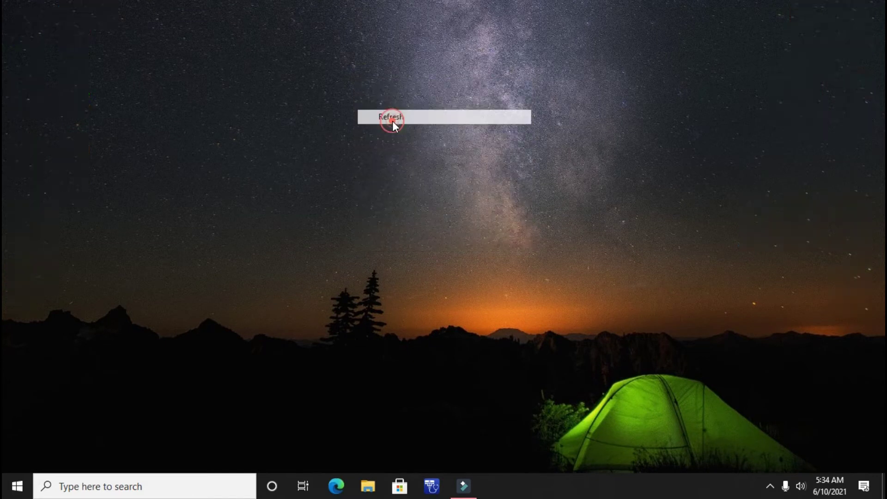
right_click(390, 122)
left_click(415, 162)
right_click(414, 167)
left_click(438, 203)
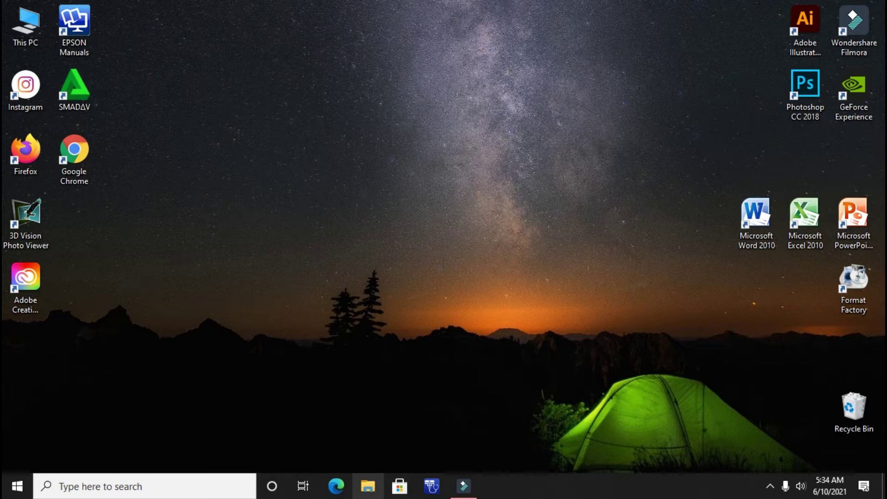
Step: Switch to File Explorer and open the Acro9 v3 folder inside Aplikasi Program on the SSD SYSTEM (C:) drive
left_click(372, 476)
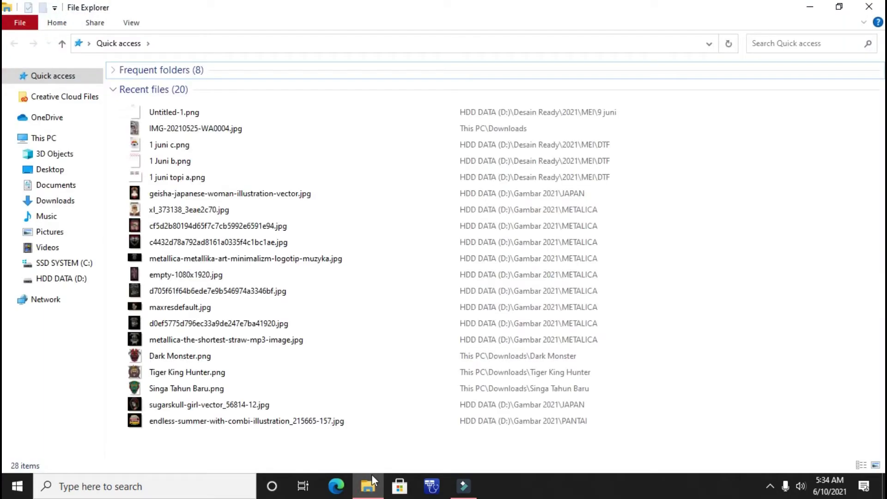
left_click(51, 267)
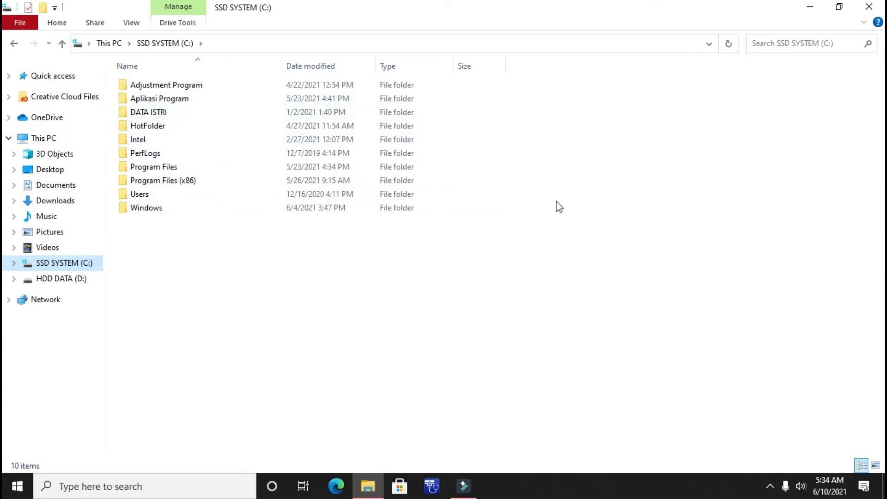
double_click(138, 99)
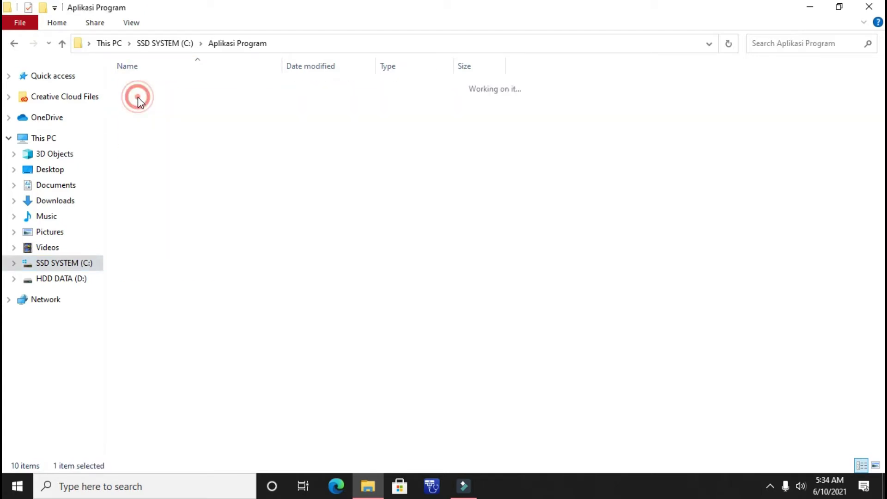
double_click(147, 84)
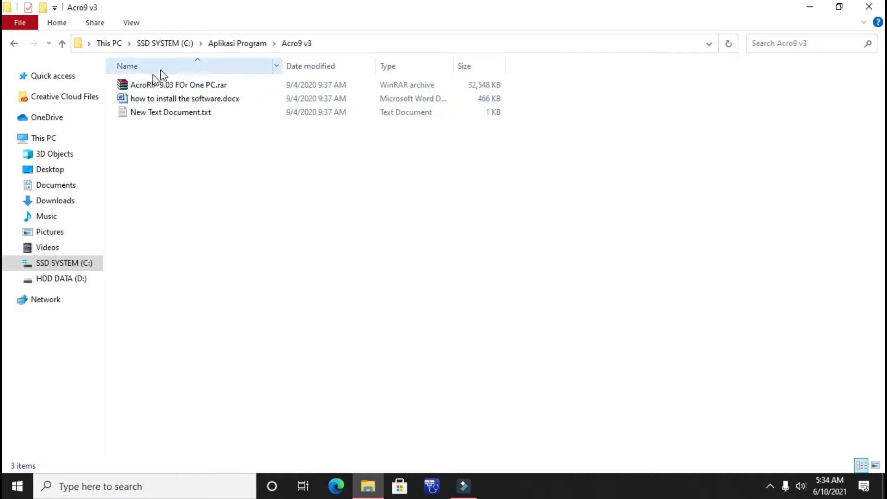
Step: Extract the archive AcroRIP 9.03 FOr One PC.rar into the current Acro9 v3 folder
left_click(156, 86)
right_click(156, 87)
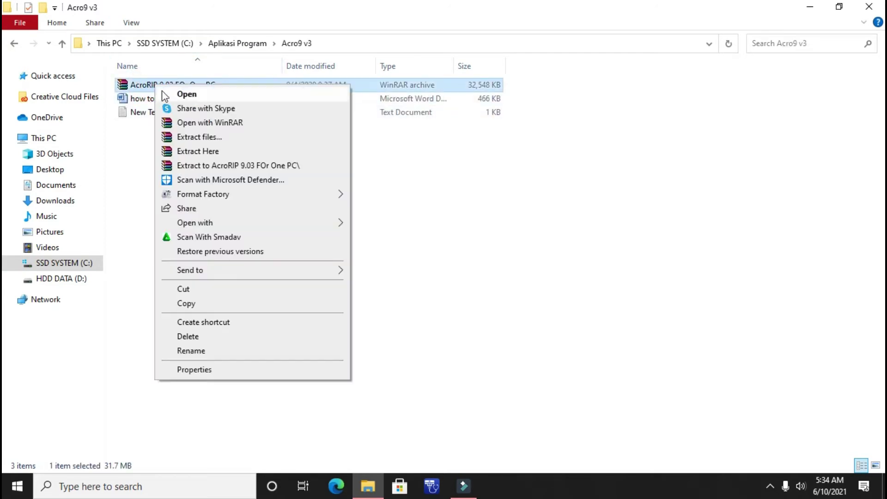
left_click(198, 151)
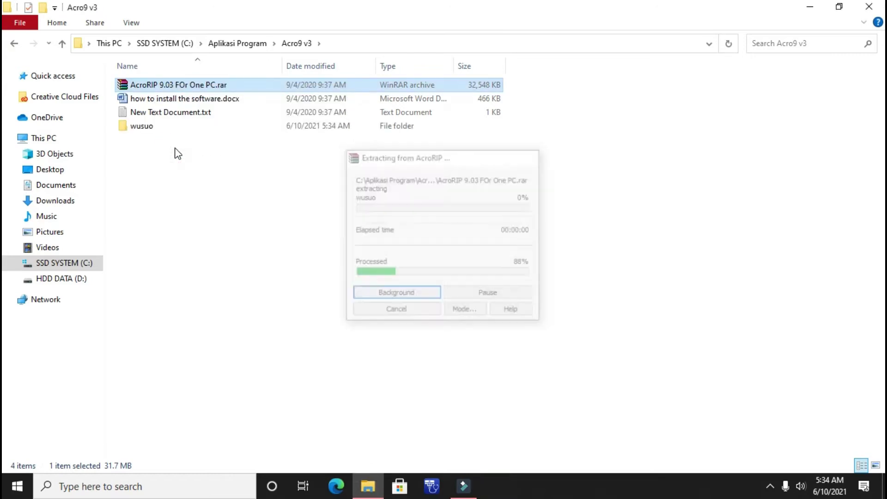
left_click(194, 189)
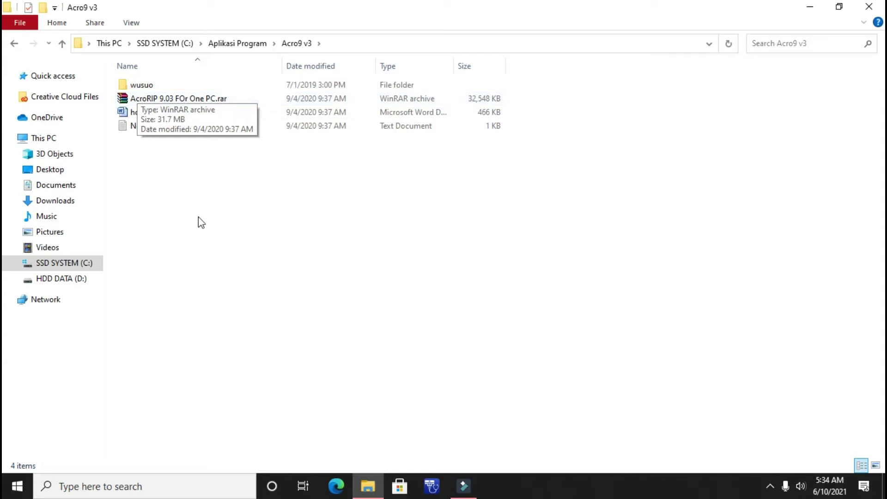
Step: Run AcroRip9.03.EXE from the extracted wusuo folder and complete the installation to C:\Acrorip
double_click(131, 85)
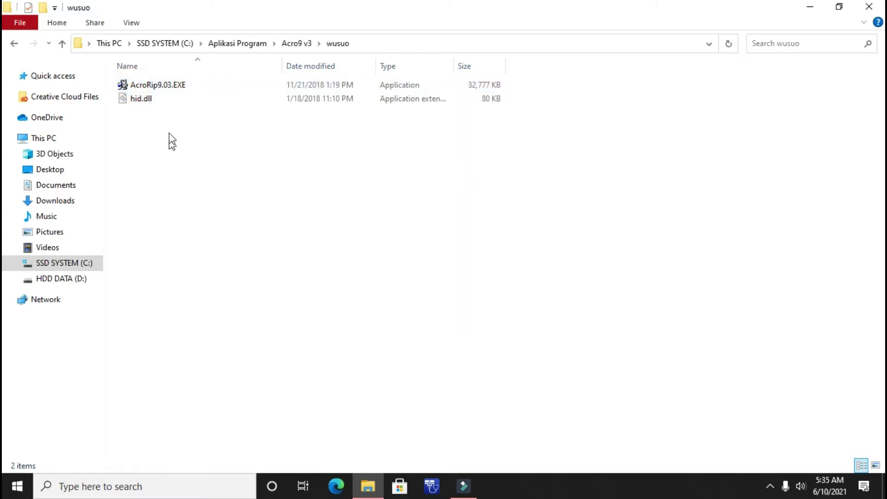
double_click(147, 88)
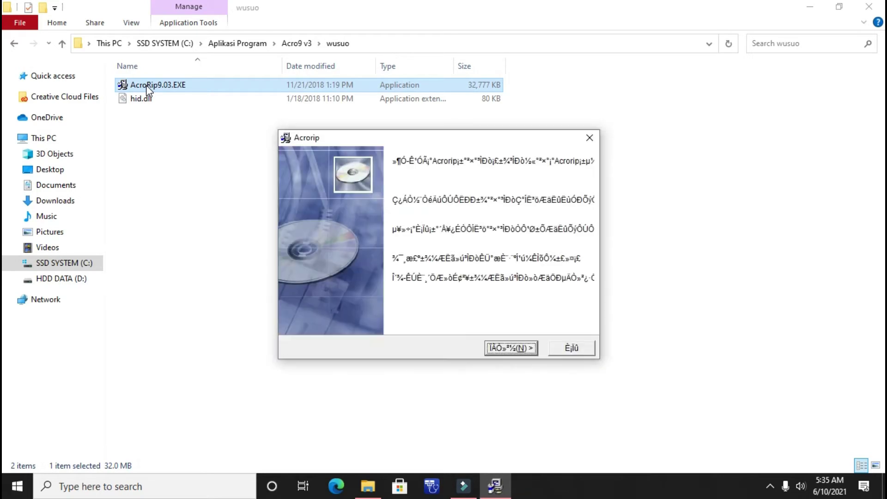
left_click(510, 349)
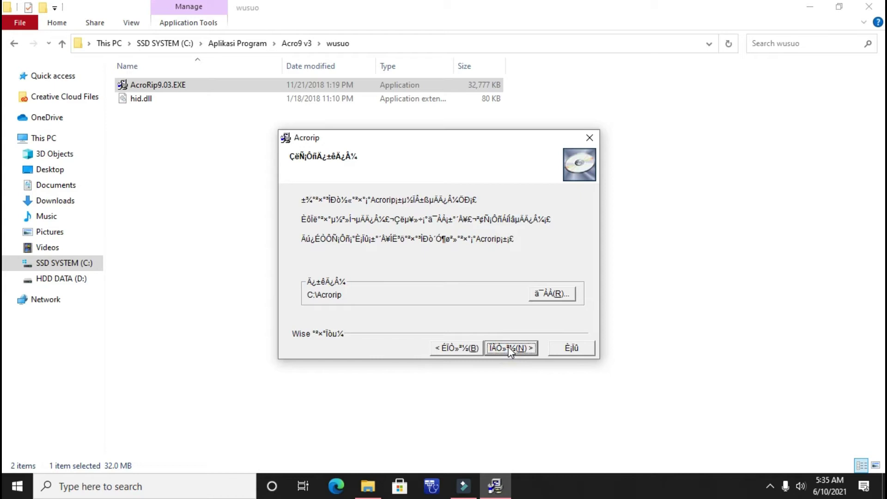
left_click(510, 350)
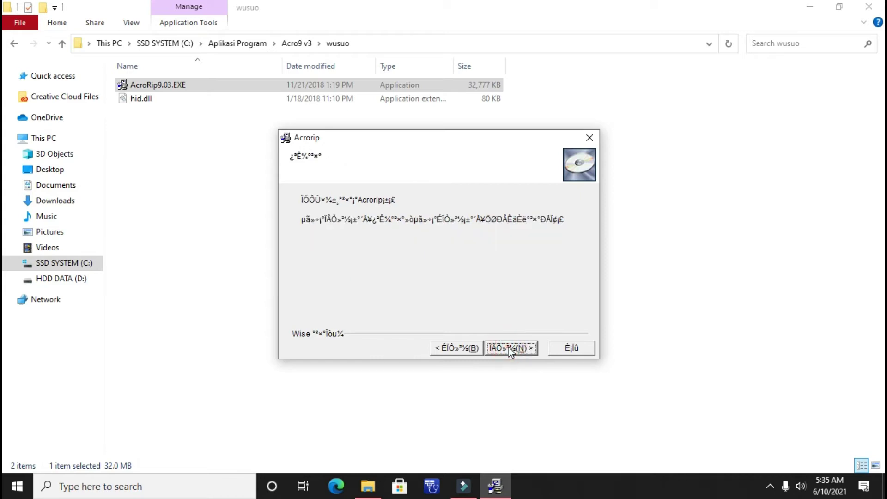
left_click(506, 347)
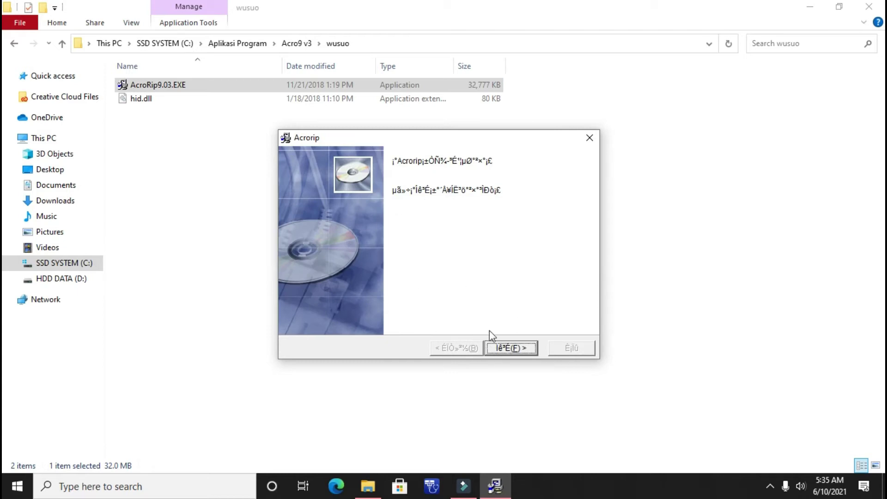
left_click(509, 349)
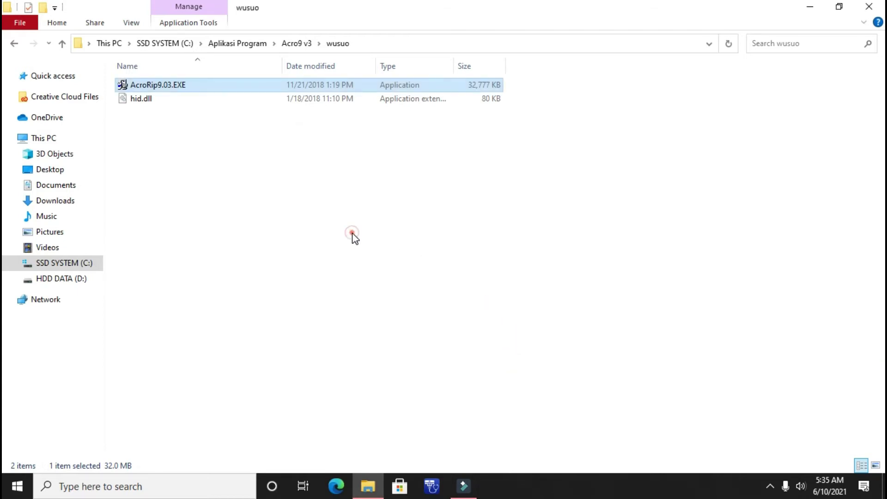
Step: Copy hid.dll from the wusuo folder into the Acrorip folder on SSD SYSTEM (C:), replacing the file in the destination
left_click(143, 99)
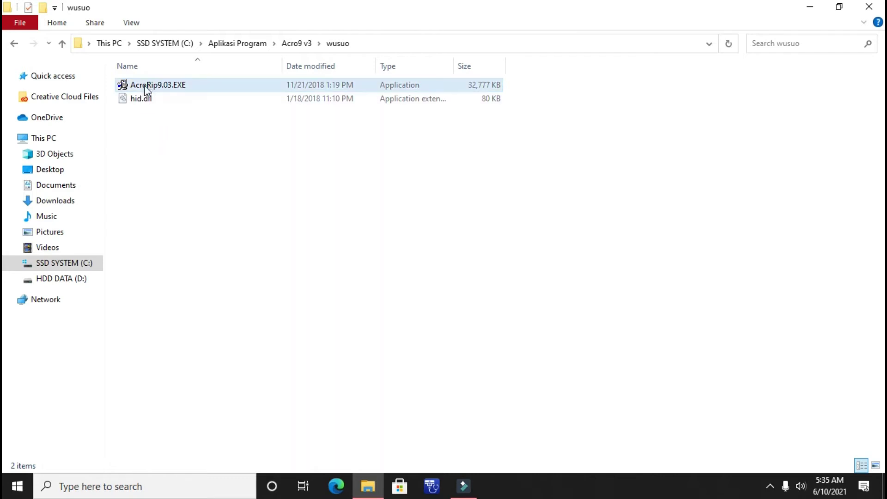
left_click(145, 101)
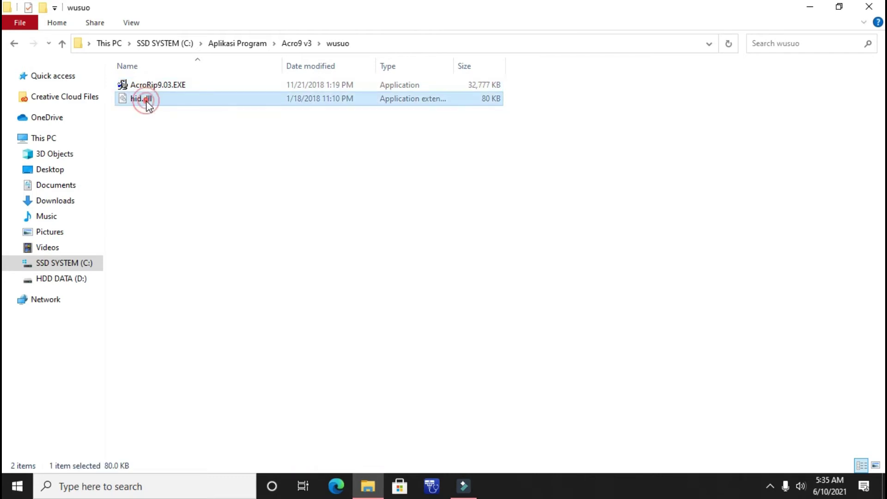
right_click(149, 106)
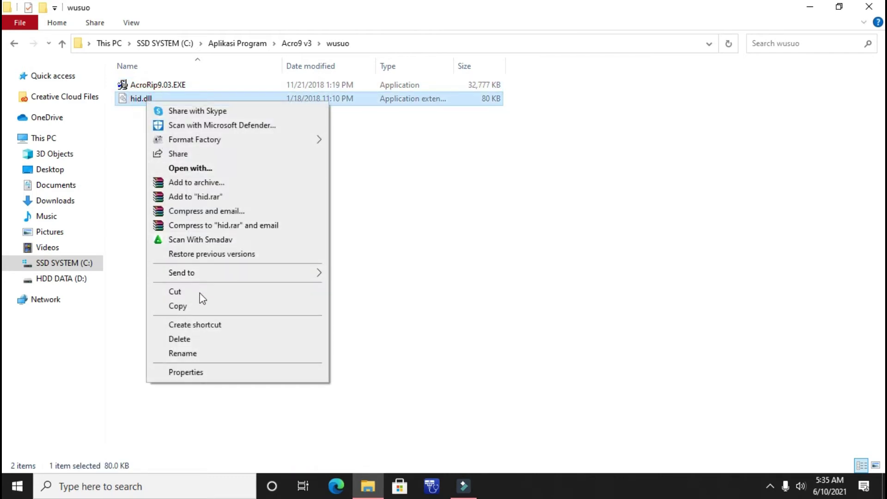
left_click(195, 305)
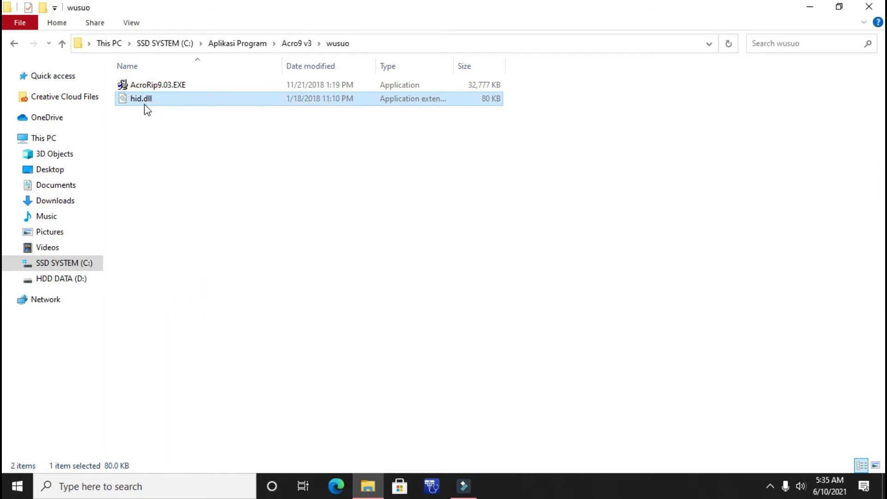
left_click(64, 262)
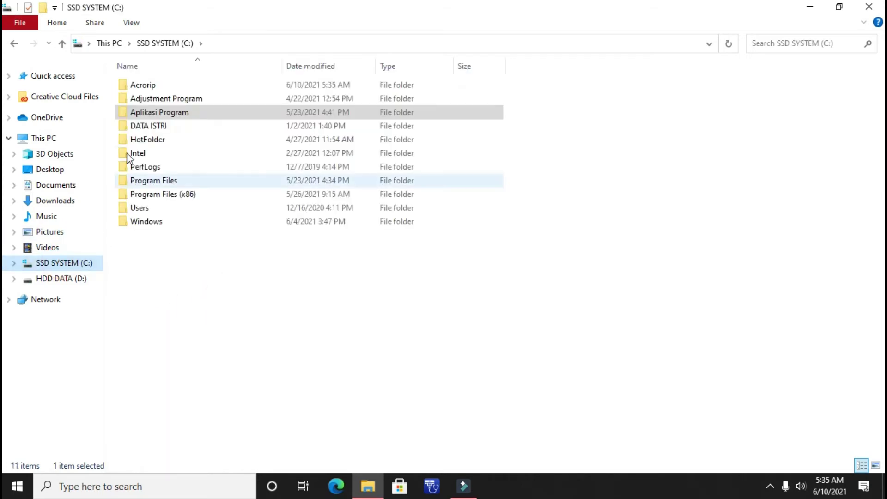
left_click(135, 91)
right_click(135, 84)
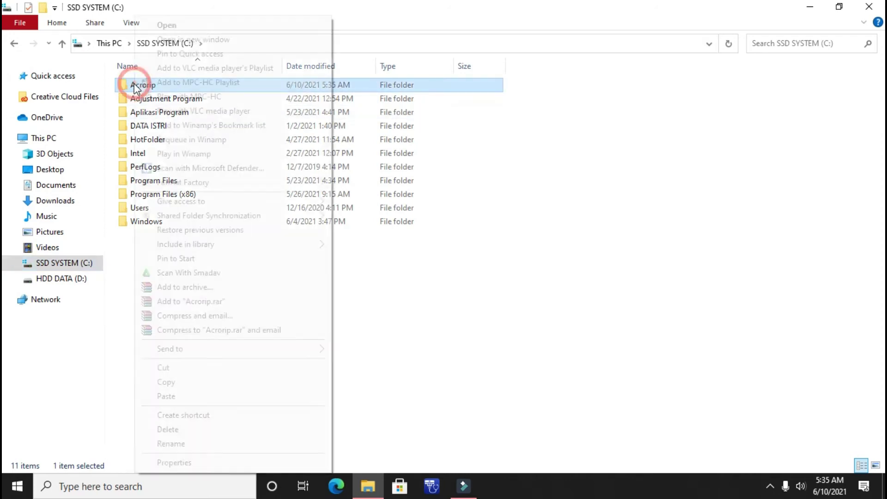
left_click(202, 396)
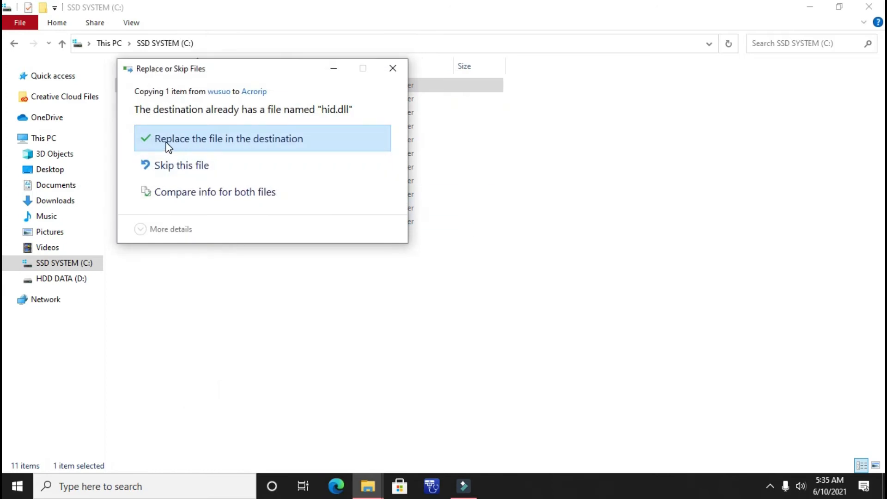
left_click(223, 141)
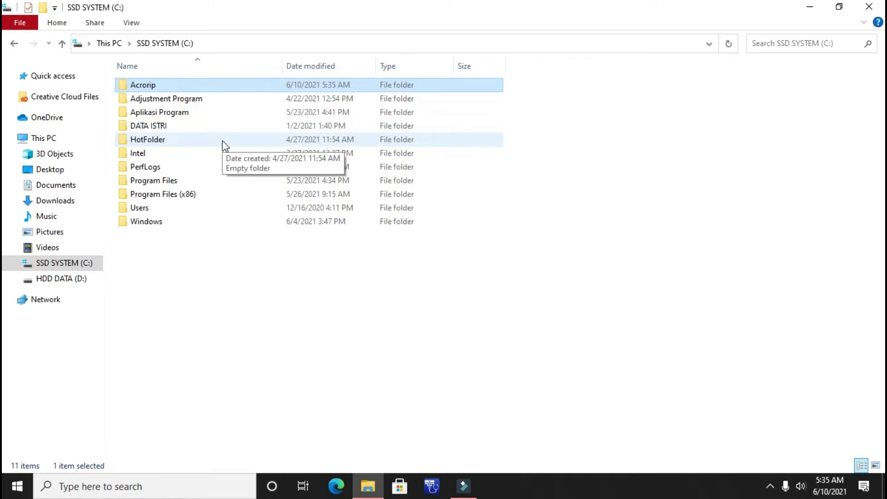
left_click(183, 272)
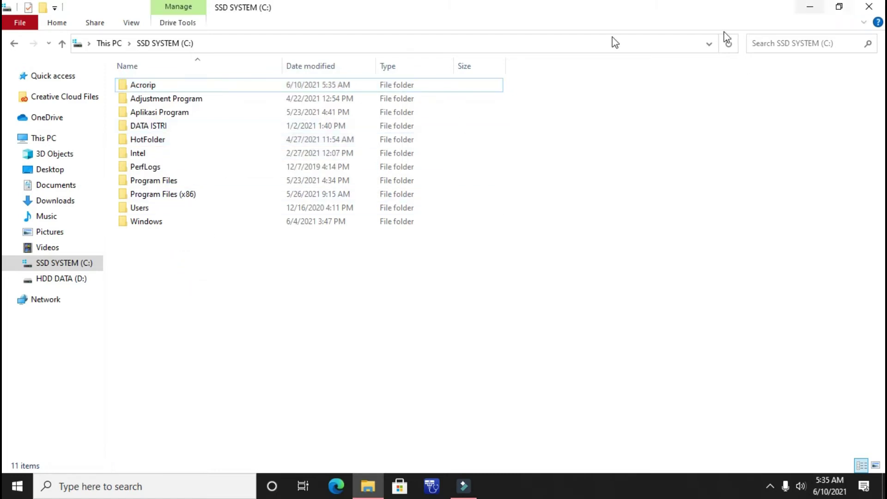
left_click(175, 96)
left_click(174, 85)
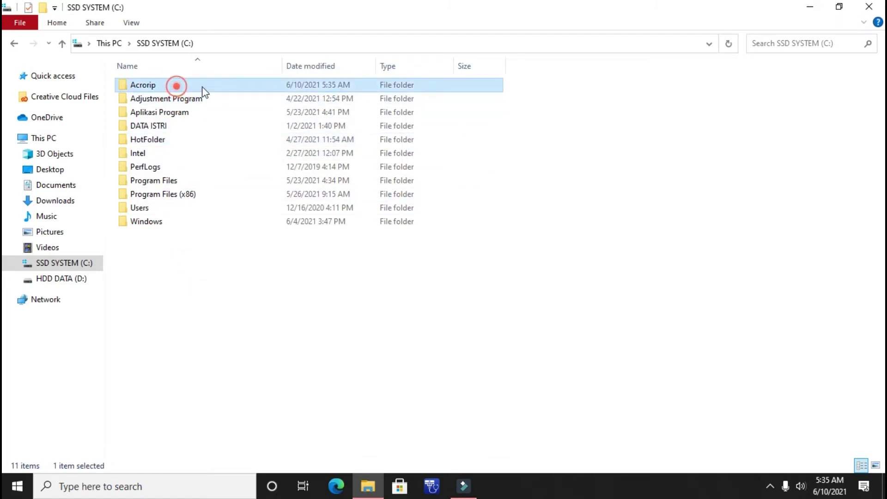
Step: Launch AcroRIP White ver9.0 from the desktop and look through its Layout, Printer, Color and White settings
left_click(810, 8)
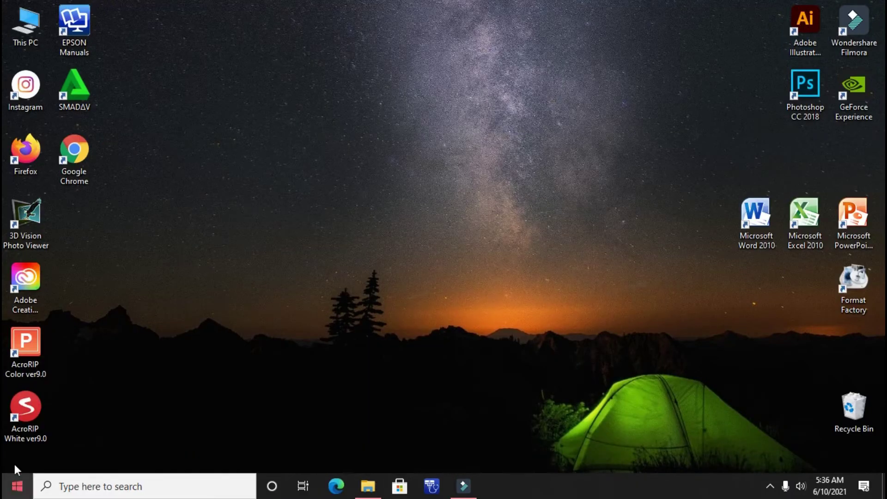
double_click(29, 401)
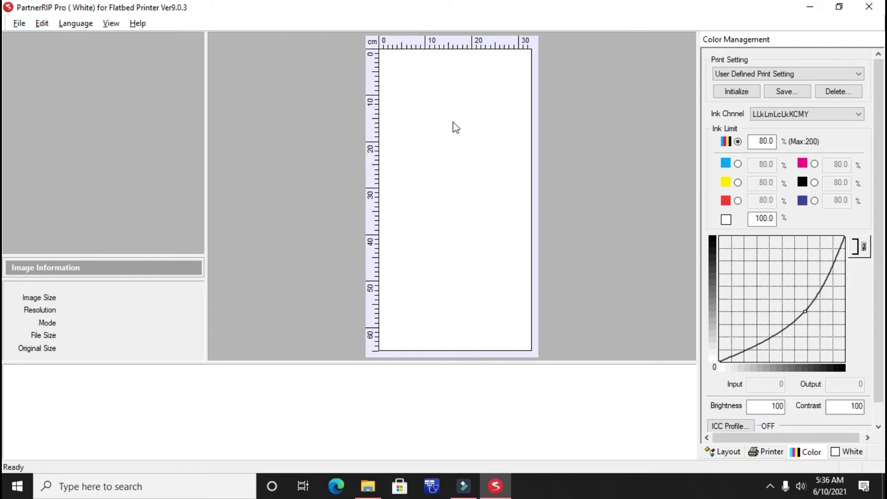
left_click(731, 451)
left_click(767, 452)
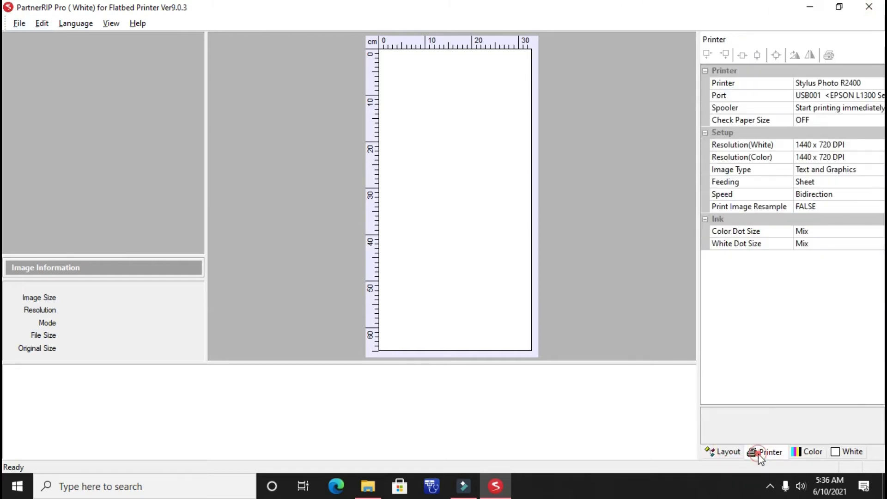
left_click(803, 457)
left_click(841, 454)
left_click(810, 451)
left_click(766, 455)
left_click(717, 454)
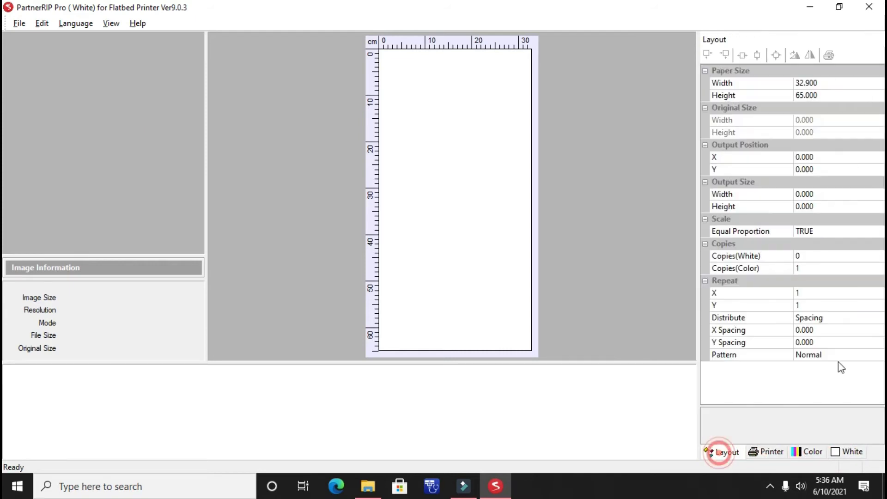
left_click(816, 6)
right_click(508, 99)
left_click(540, 144)
right_click(517, 154)
left_click(546, 194)
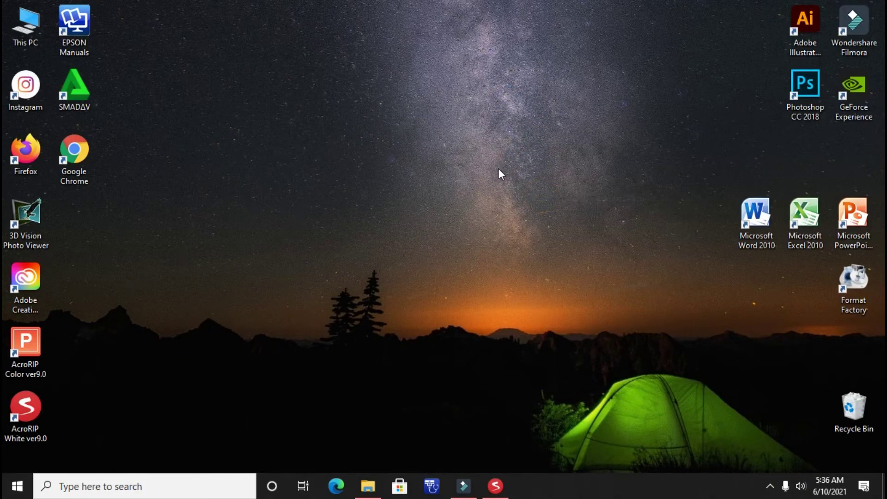
Step: Return to AcroRIP White and check the available output ICC profiles in the color management settings without applying any change
left_click(495, 485)
left_click(767, 453)
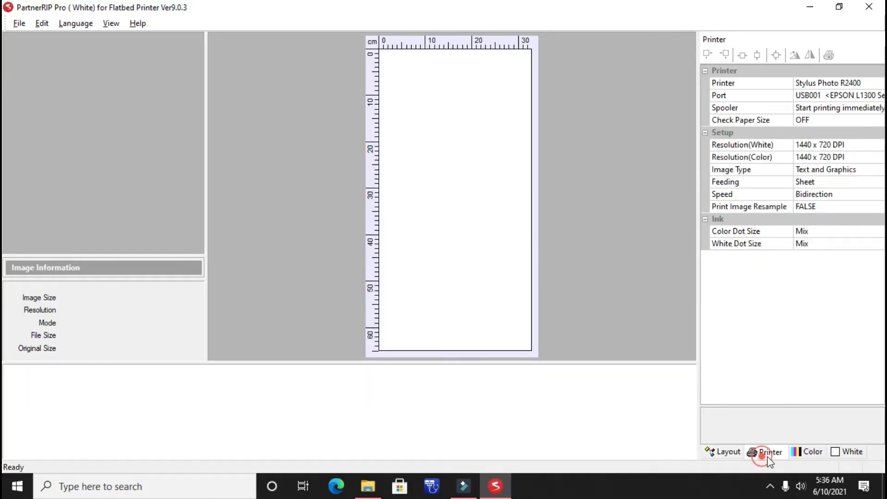
left_click(815, 454)
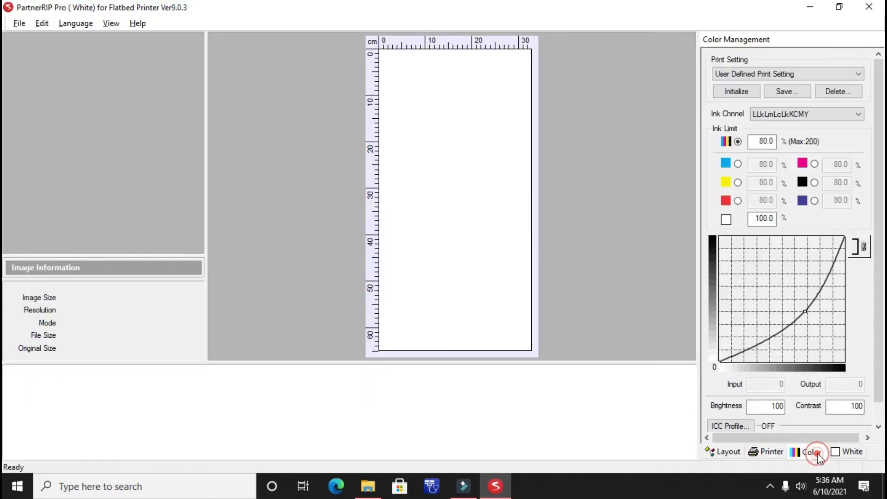
left_click(729, 425)
left_click(309, 226)
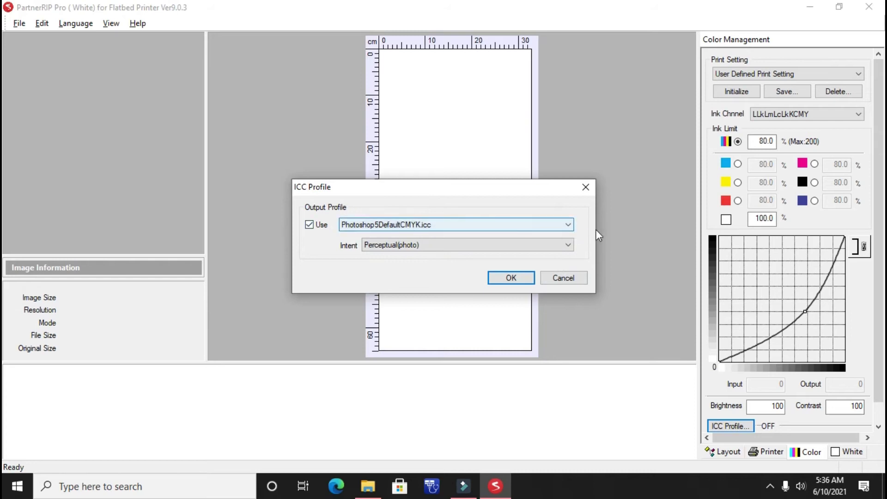
left_click(566, 225)
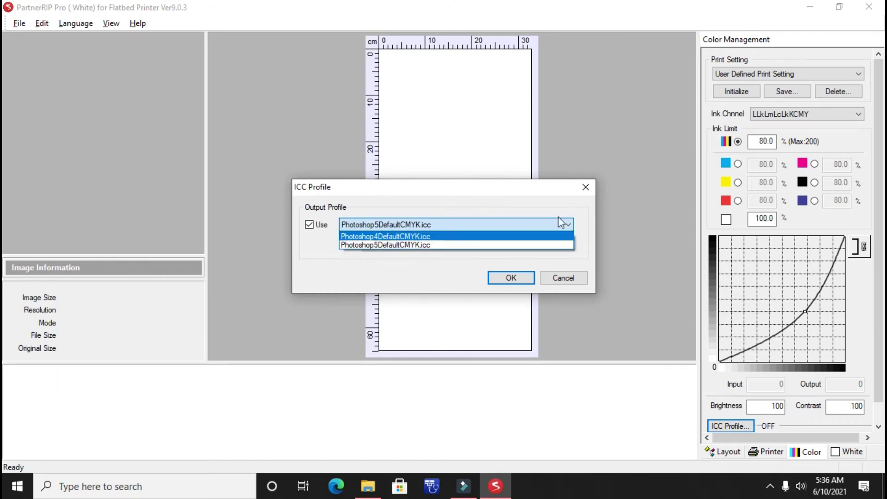
left_click(577, 280)
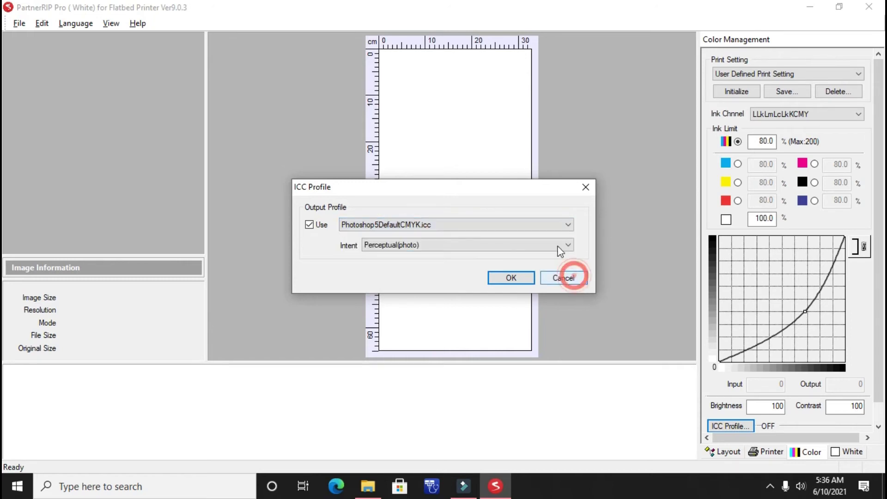
left_click(584, 188)
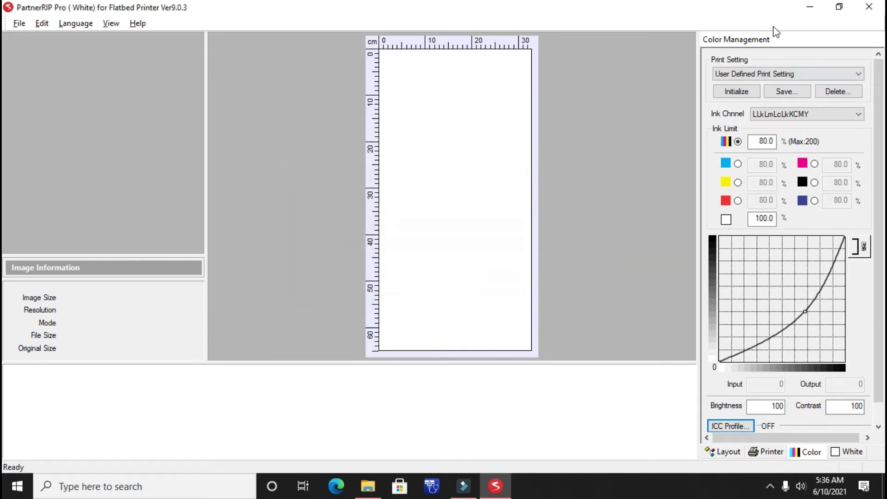
left_click(809, 8)
right_click(412, 160)
left_click(441, 201)
left_click(368, 486)
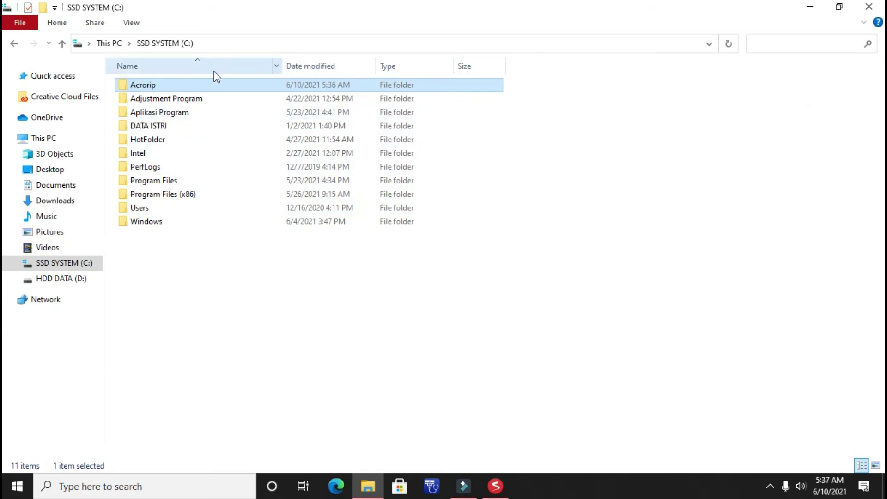
left_click(809, 7)
right_click(527, 145)
left_click(586, 185)
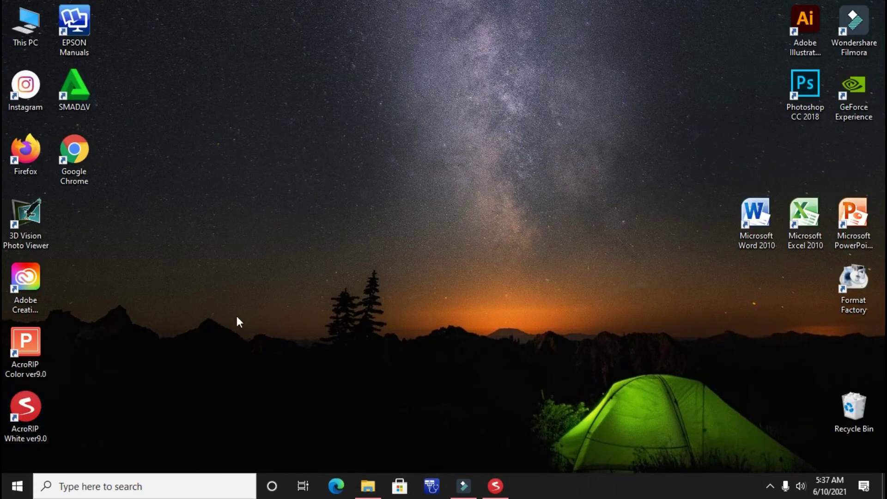
Step: Switch to File Explorer and open the ICC PROFILE folder inside Aplikasi Program
left_click(368, 485)
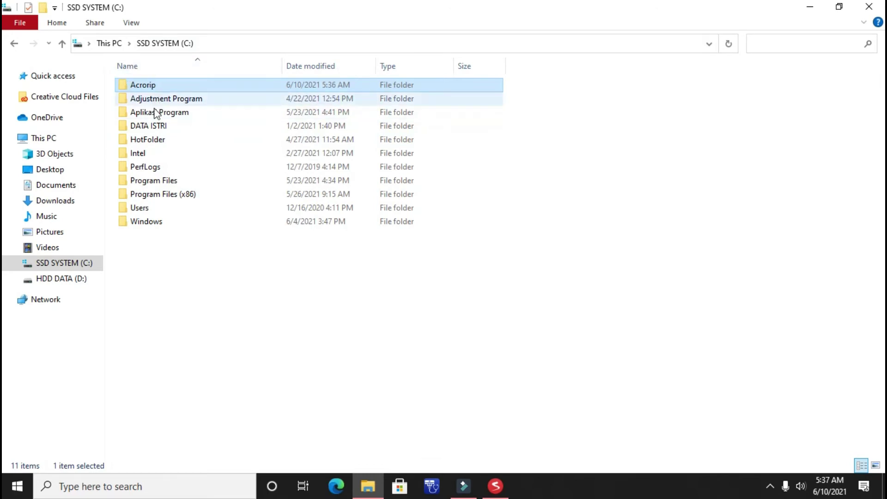
double_click(140, 113)
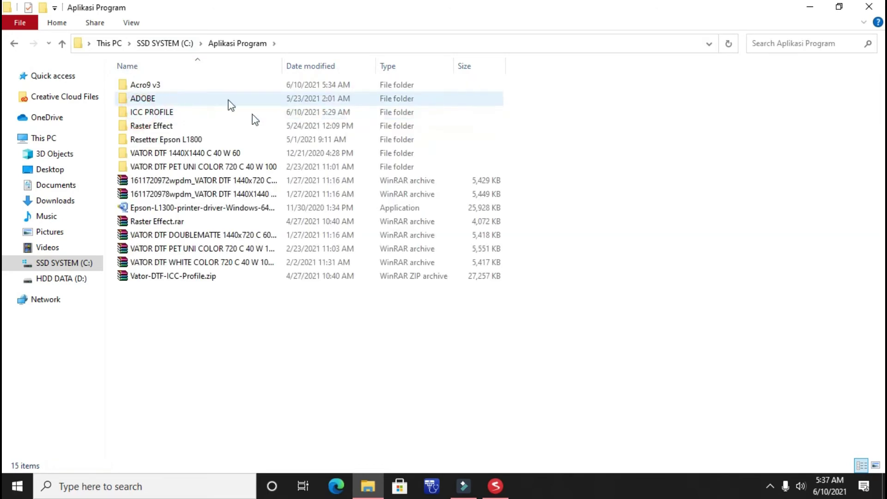
double_click(148, 112)
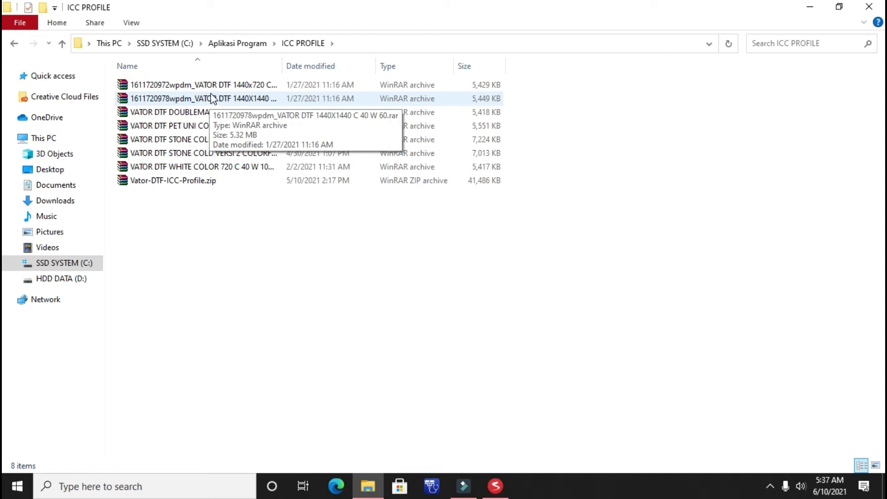
right_click(176, 98)
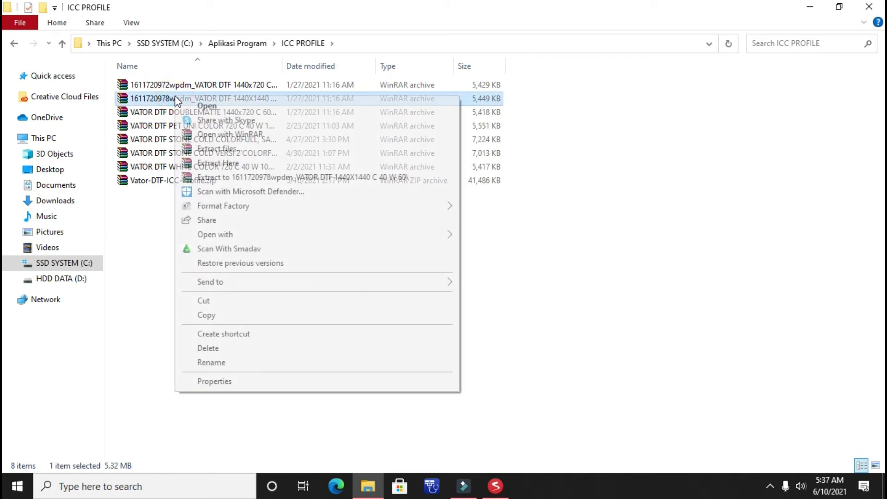
left_click(218, 163)
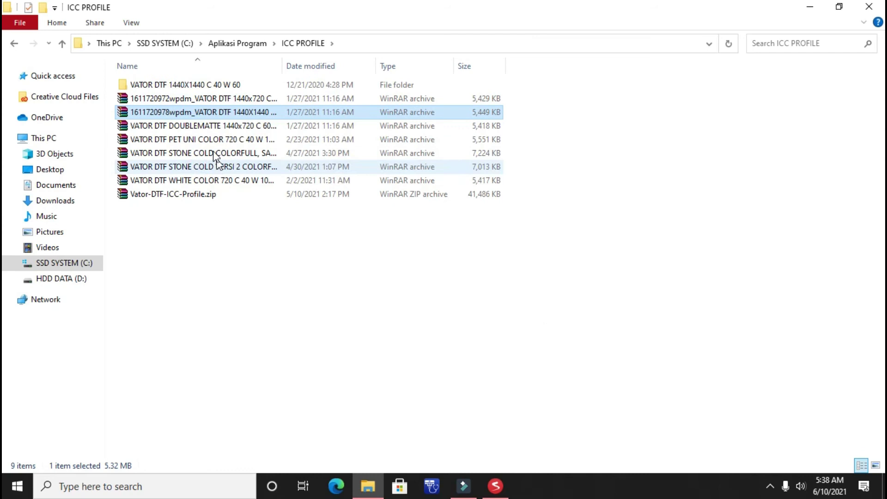
left_click(203, 247)
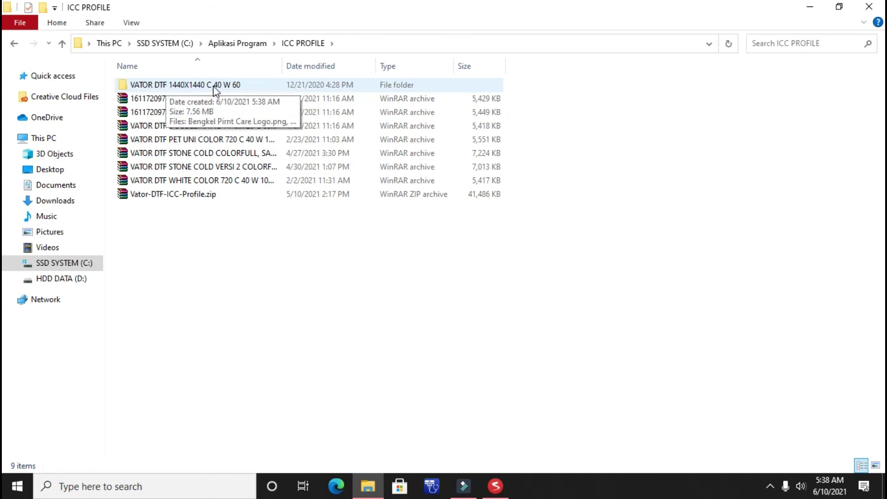
Step: Copy the profile VATORDTF1440X1440C40W60.icm from the extracted VATOR DTF 1440X1440 C 40 W 60 folder
double_click(163, 87)
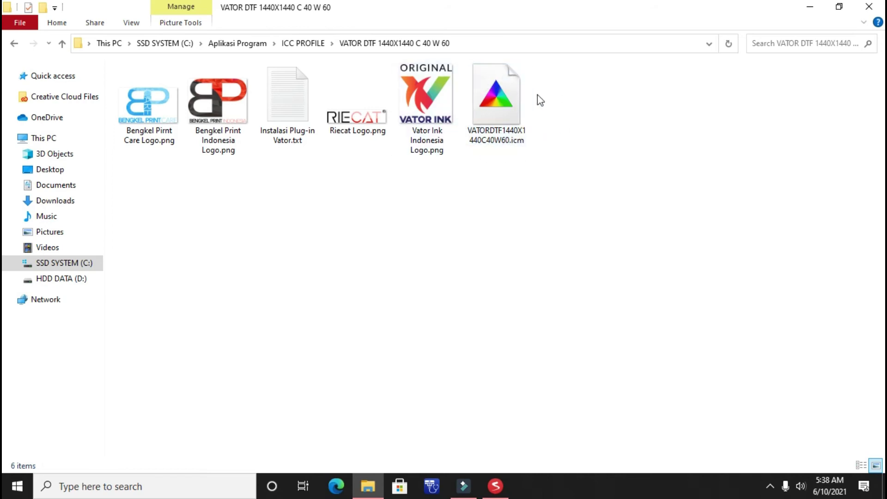
mouse_move(473, 111)
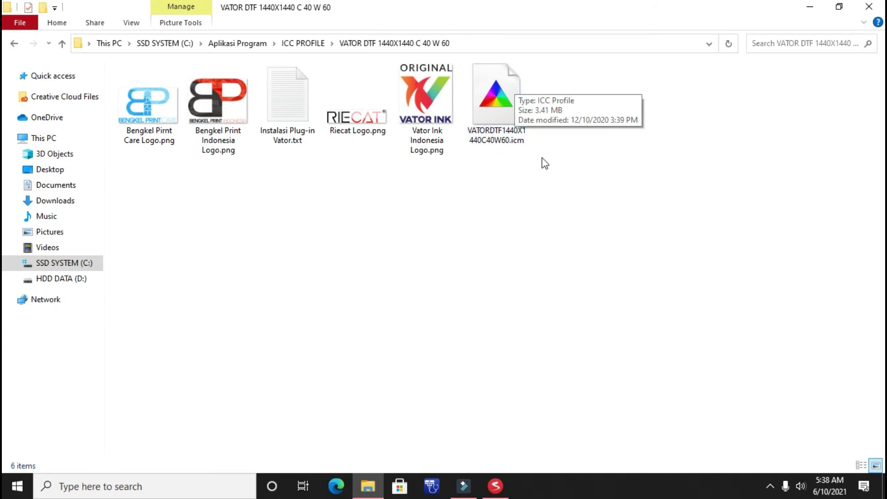
right_click(492, 132)
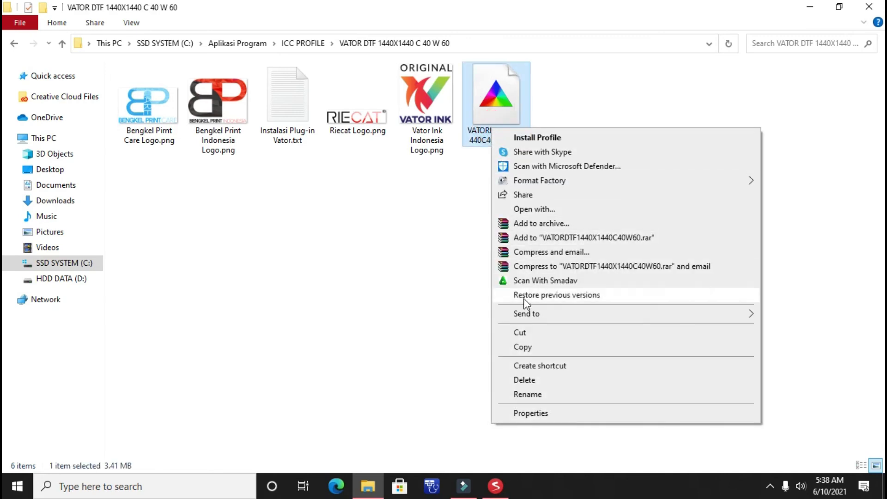
left_click(525, 348)
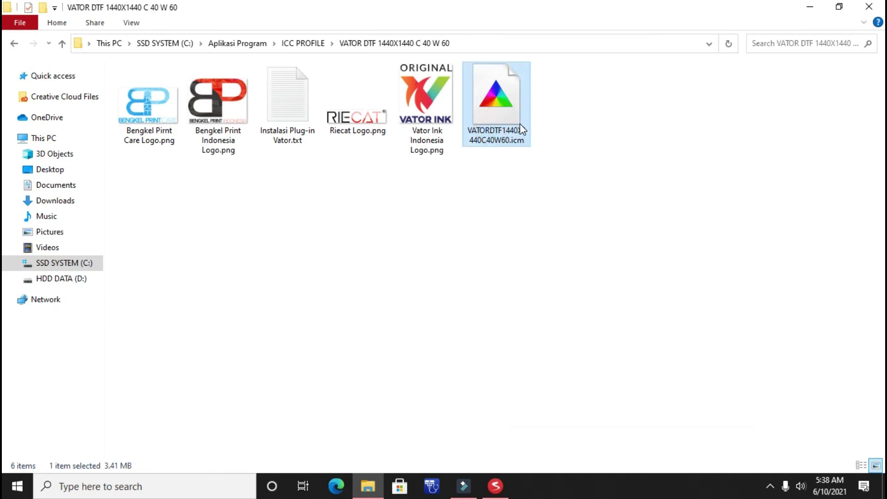
Step: Open the Cmyk folder inside the Profile folder of the Acrorip installation on drive C
left_click(64, 263)
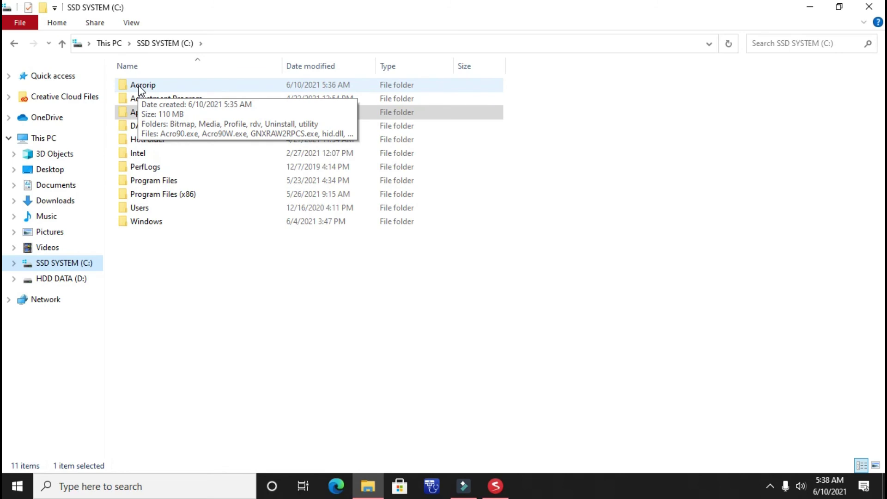
double_click(141, 85)
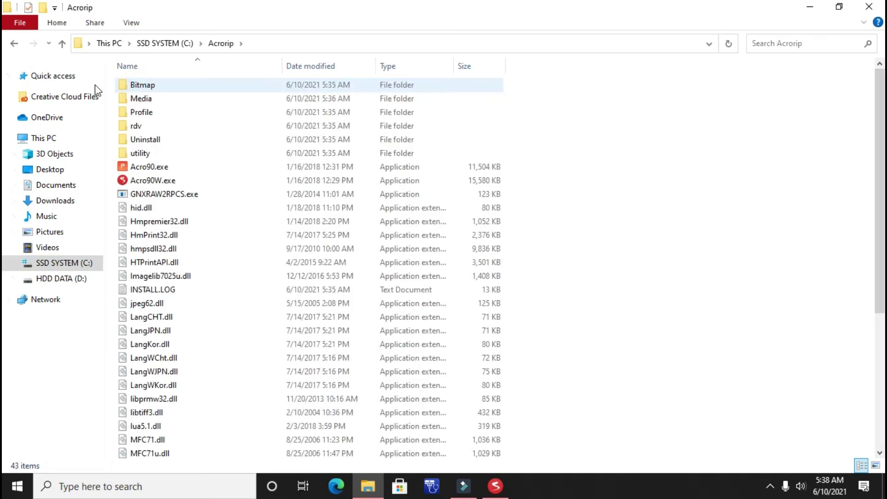
double_click(146, 116)
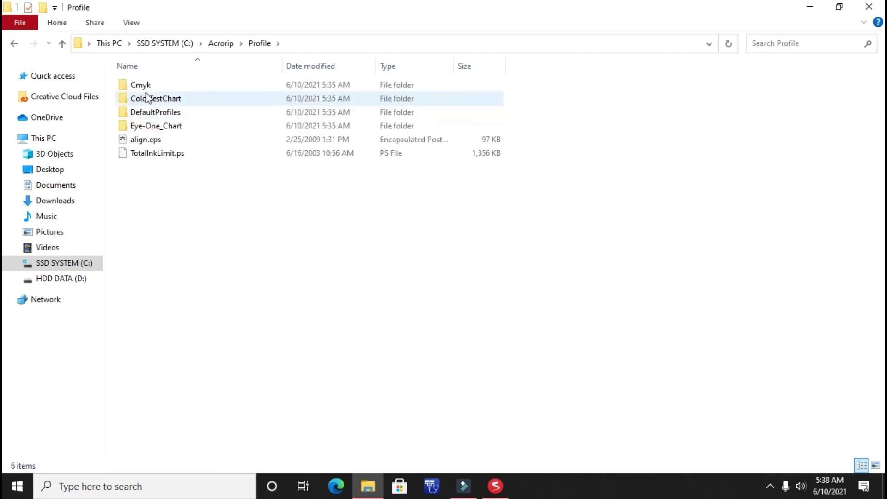
double_click(139, 86)
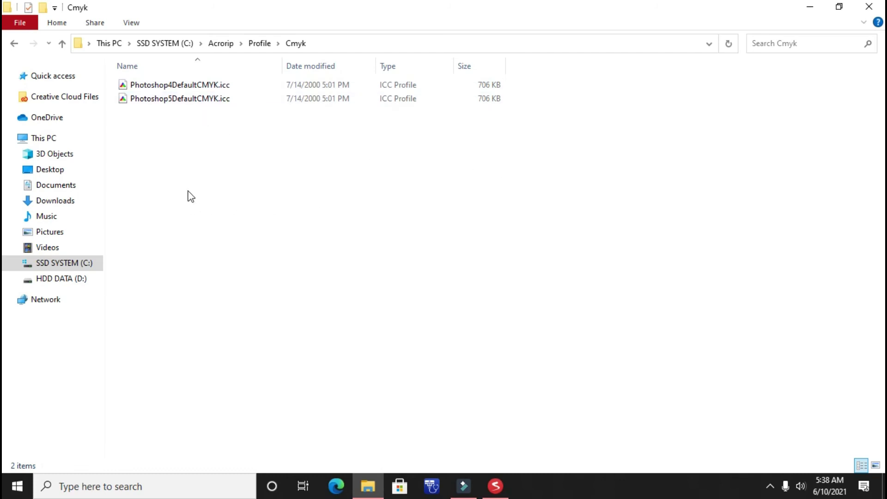
Step: Paste the copied VATOR DTF profile into the Cmyk folder and check it alongside the Photoshop default CMYK profiles
right_click(372, 181)
left_click(245, 184)
right_click(277, 150)
left_click(307, 240)
left_click(257, 168)
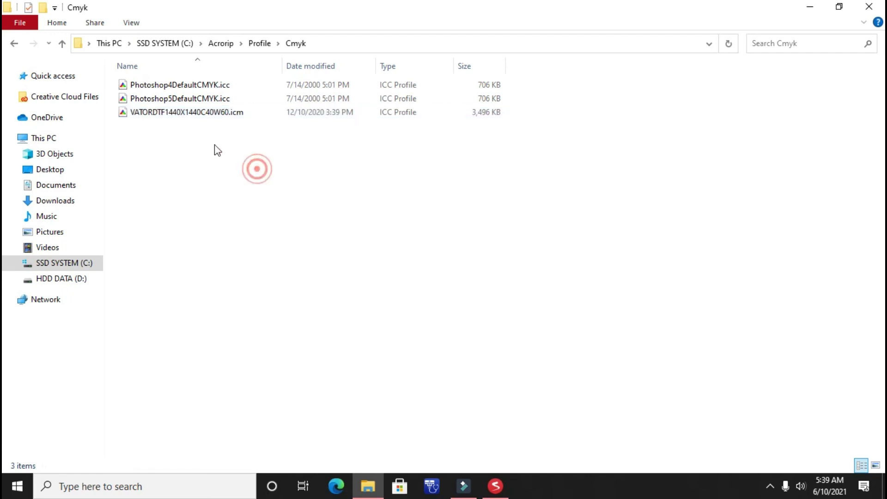
left_click(200, 99)
left_click(207, 112)
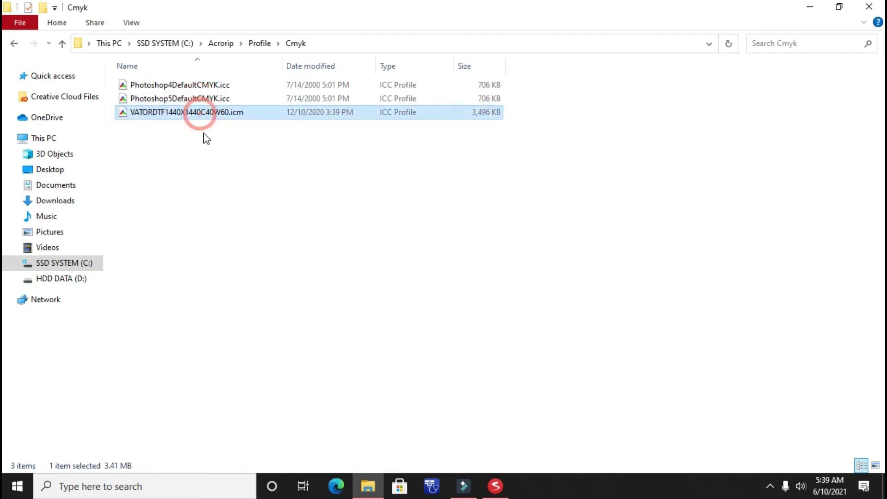
left_click(203, 85)
left_click(221, 166)
Step: Minimize the File Explorer window and refresh the desktop
left_click(811, 9)
right_click(398, 116)
left_click(432, 155)
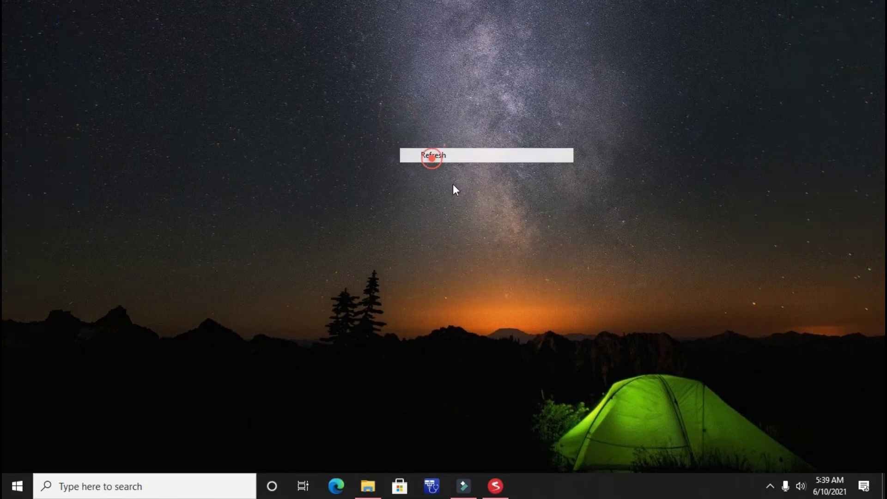
Step: Switch to AcroRIP White and enable the output ICC profile with VATORDTF1440X1440C40W60.icm selected in color management
left_click(494, 484)
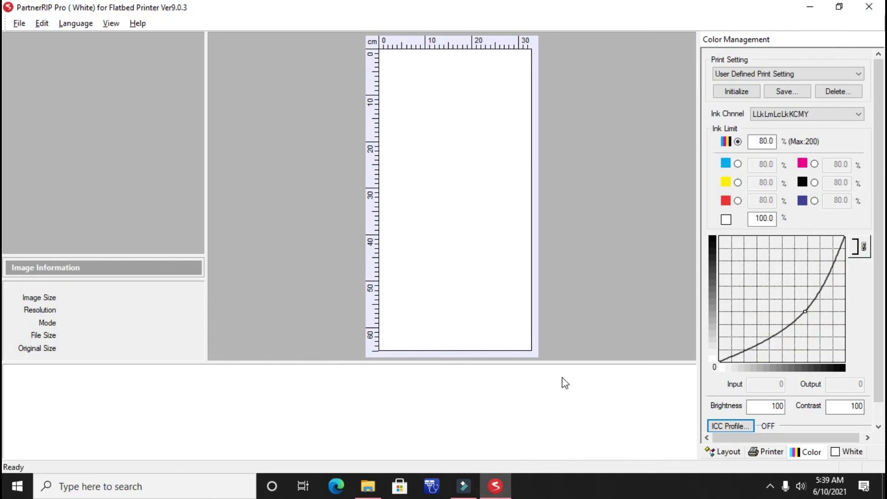
left_click(739, 426)
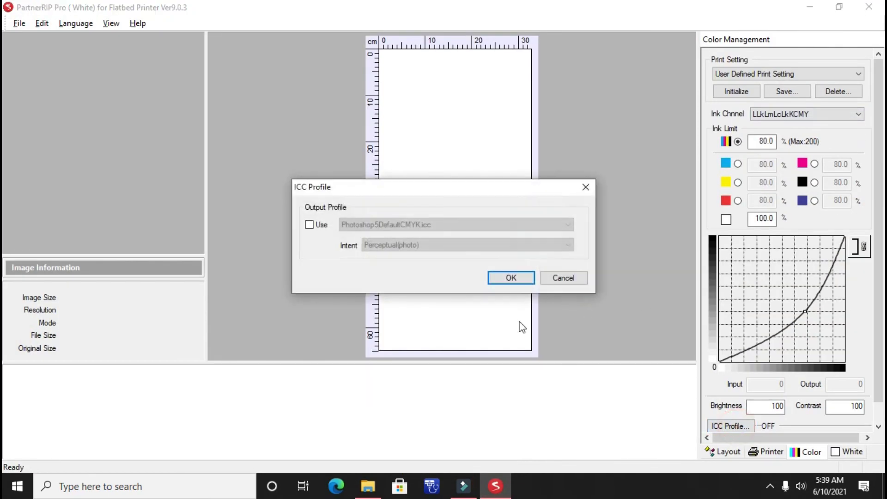
left_click(309, 225)
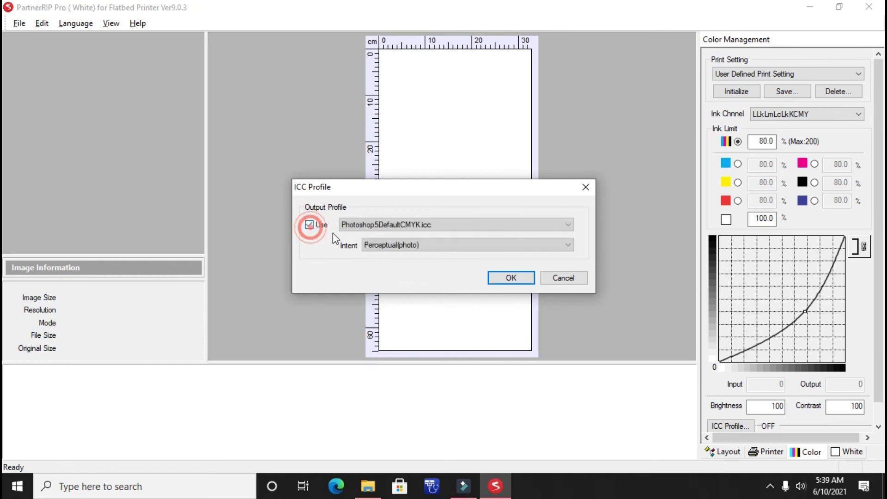
left_click(374, 225)
left_click(380, 254)
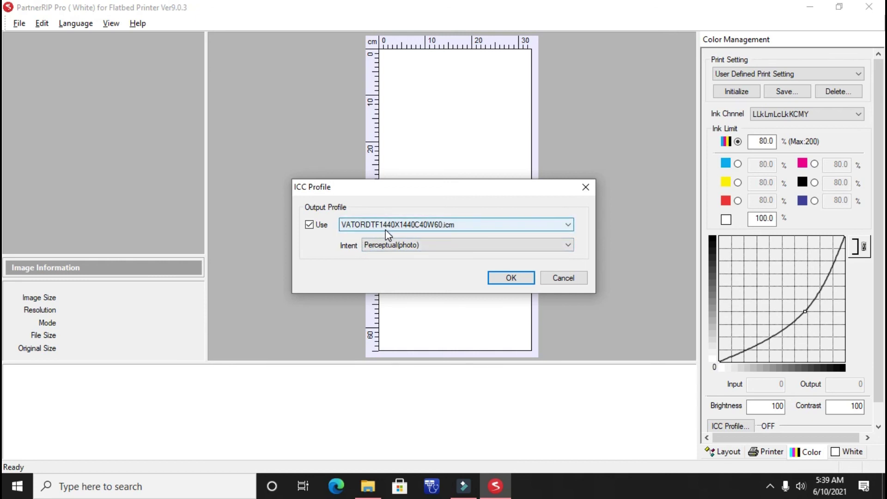
left_click(514, 276)
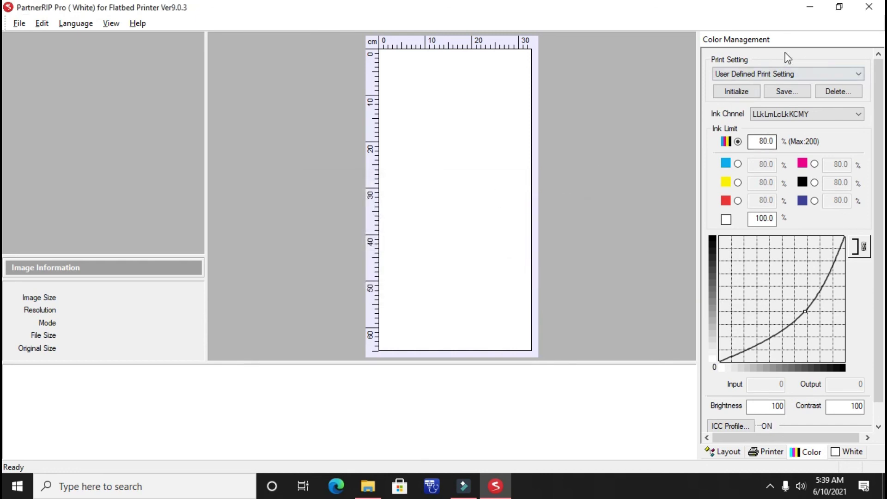
Step: Minimize the AcroRIP White window and refresh the desktop twice
left_click(809, 7)
right_click(354, 87)
left_click(384, 126)
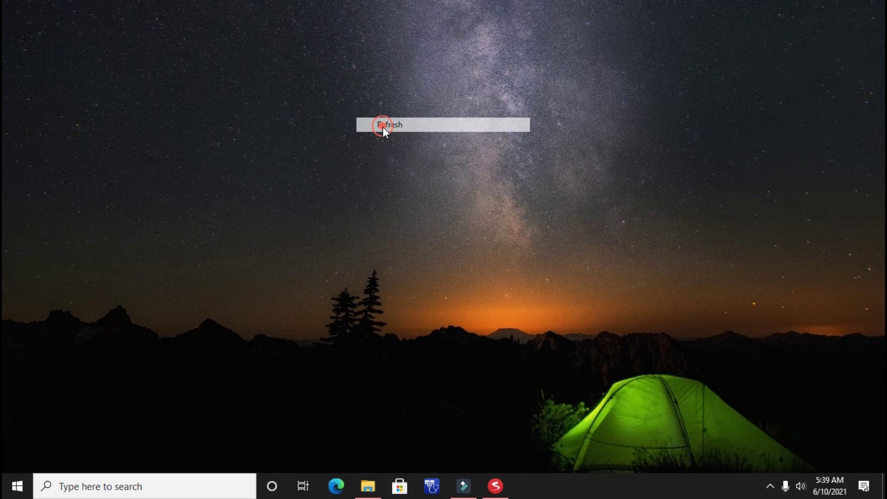
right_click(362, 137)
left_click(386, 176)
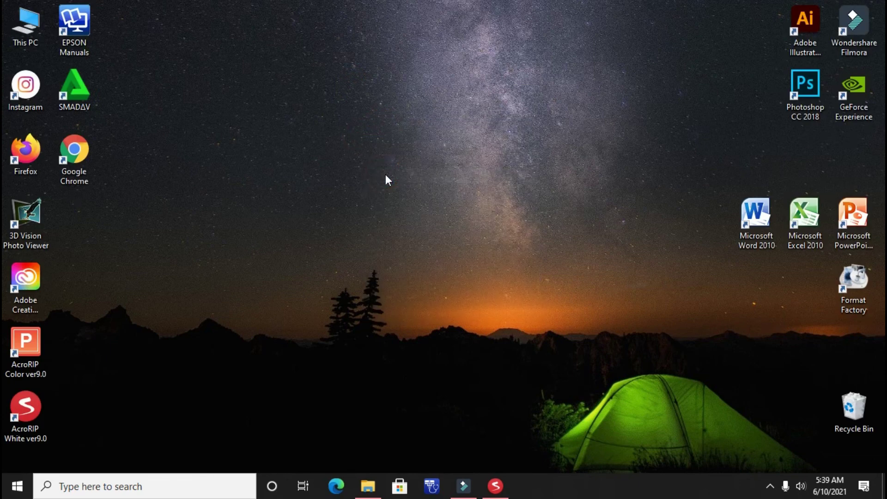